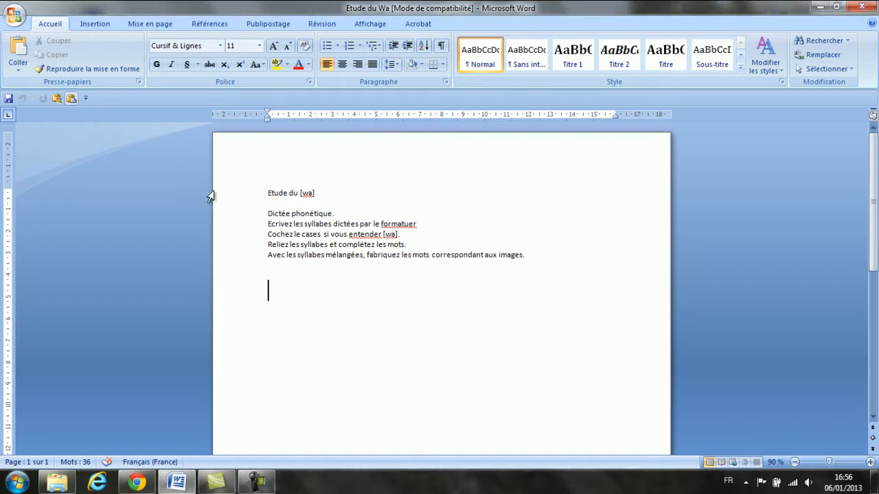
- Format the title "Etude du [wa]" in bold at 18 pt
left_click(231, 197)
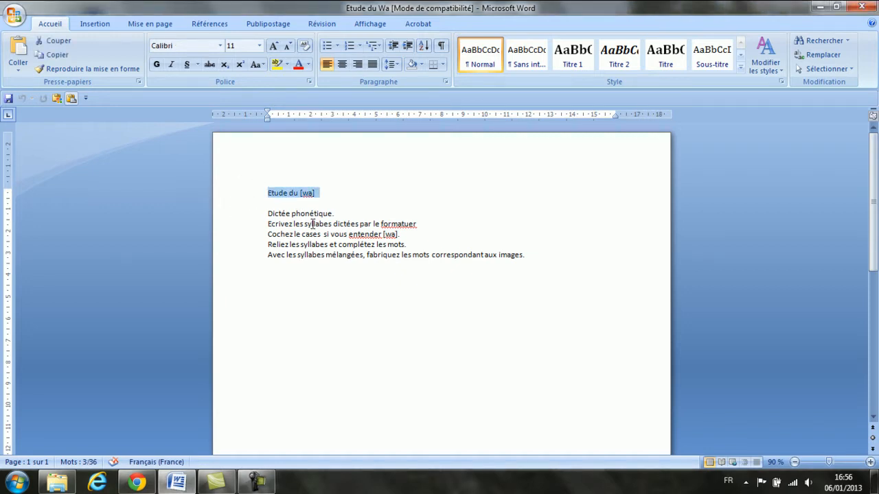
left_click(260, 46)
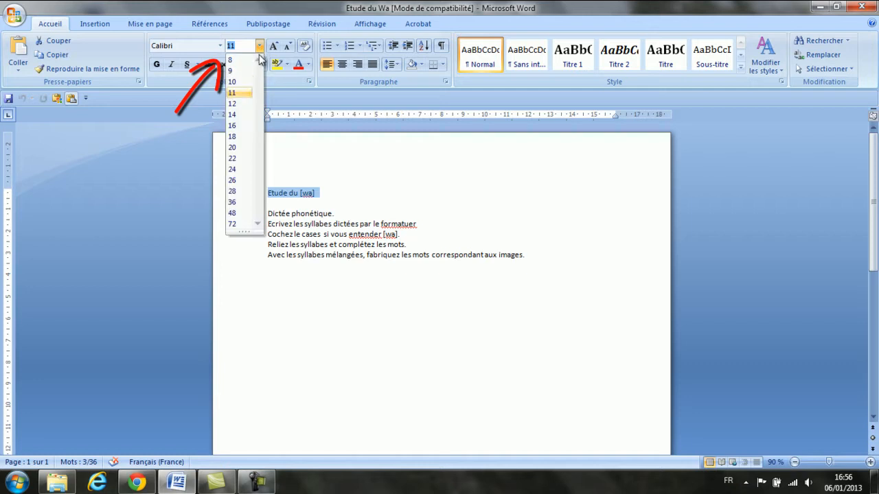
left_click(243, 136)
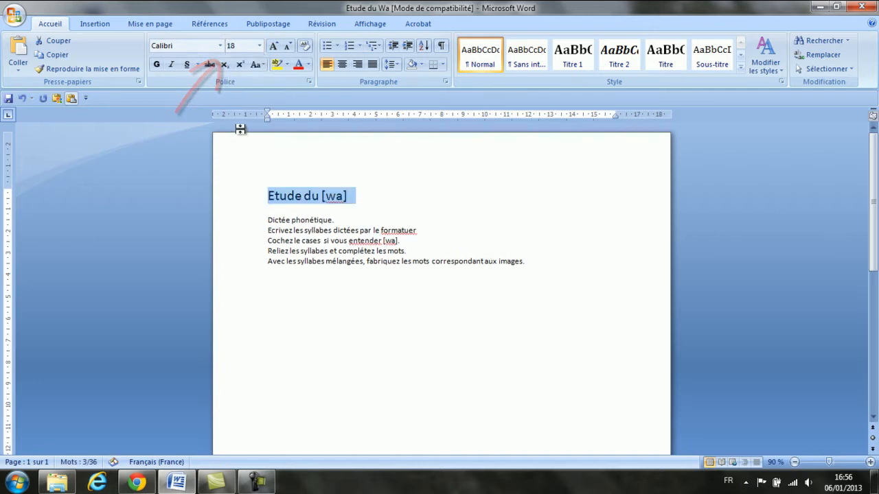
left_click(157, 66)
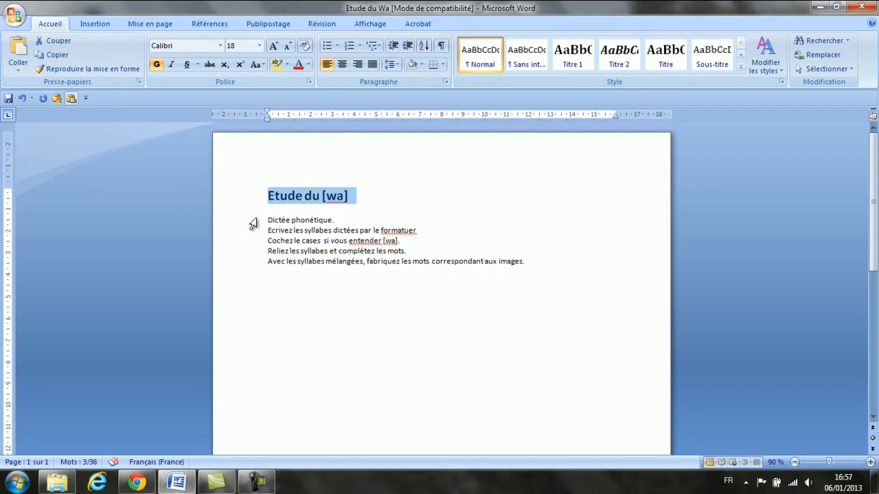
- Turn the five instruction lines under the title into a numbered list in the 1. 2. 3. format
left_click_drag(253, 224, 310, 286)
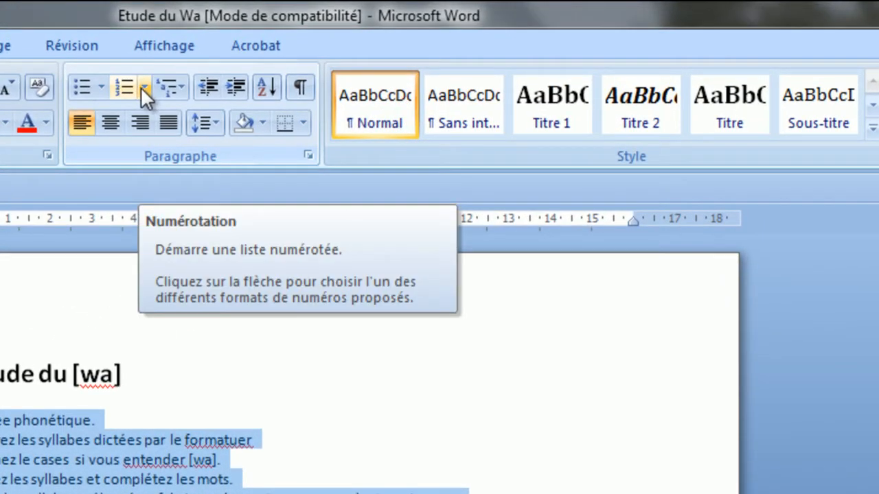
left_click(144, 86)
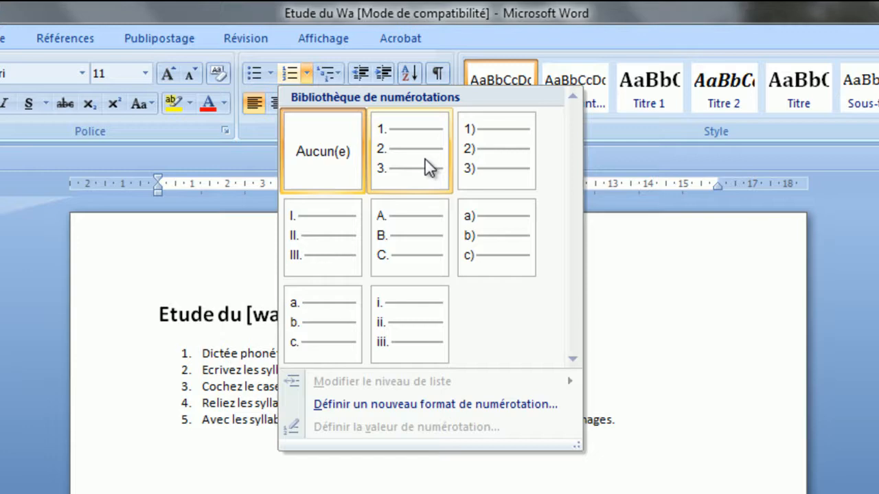
left_click(290, 198)
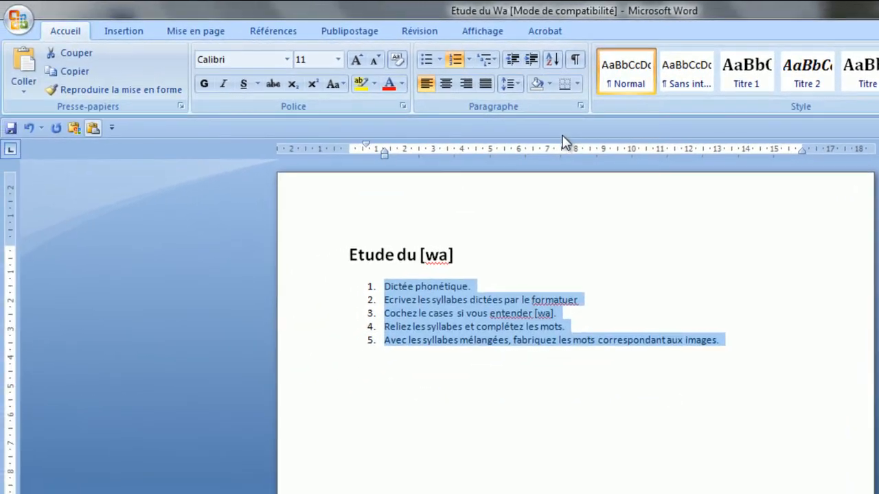
left_click(602, 371)
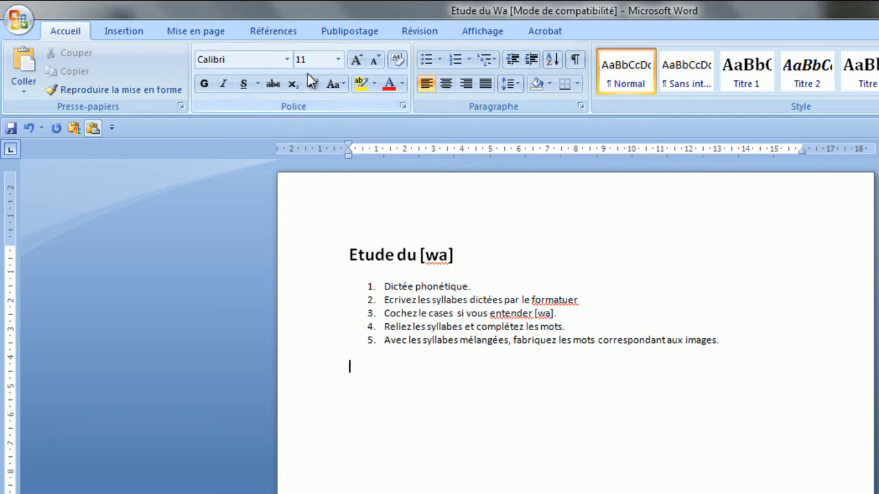
- Start the spelling and grammar check, ignore "wa" in the title and replace "formatuer" with "formateur"
left_click(275, 31)
left_click(409, 31)
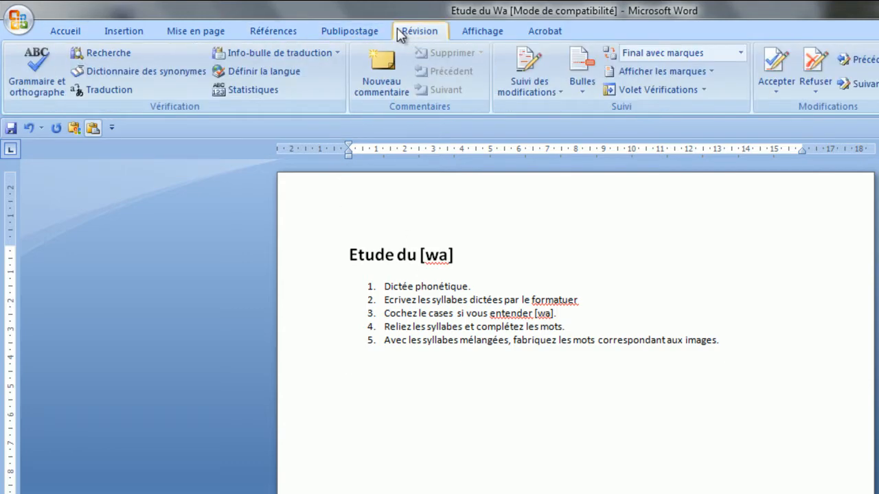
left_click(30, 70)
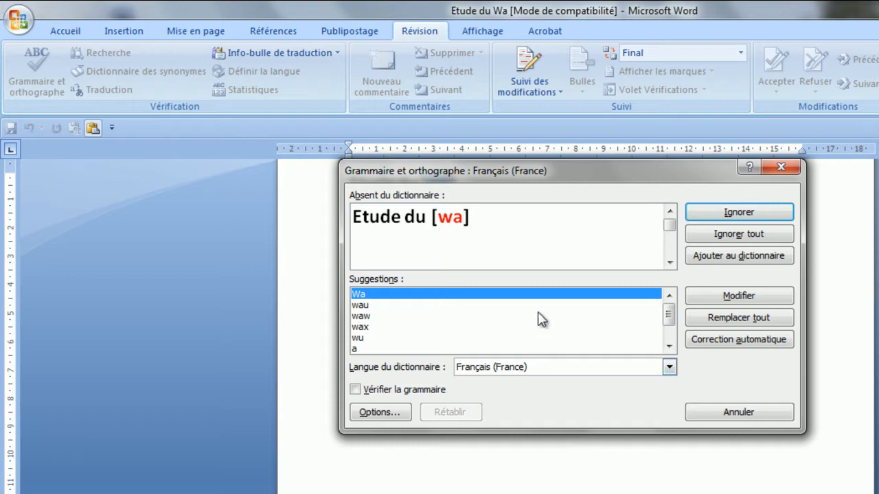
left_click(739, 214)
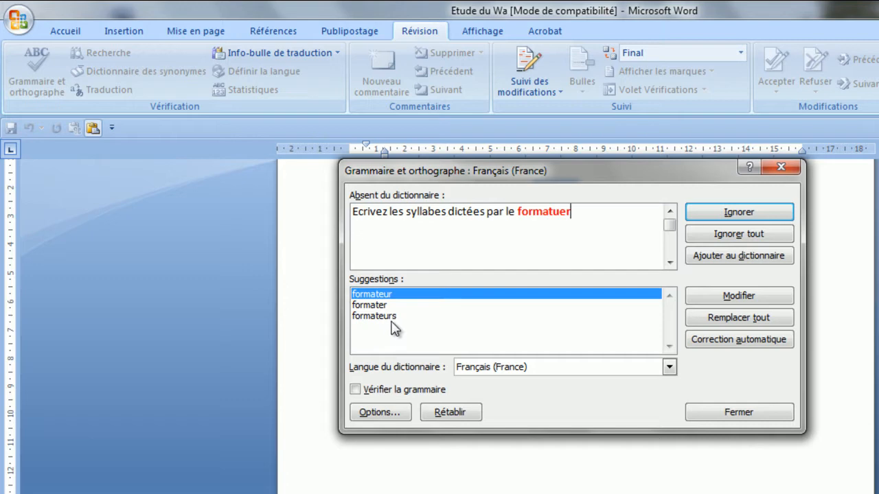
left_click(381, 294)
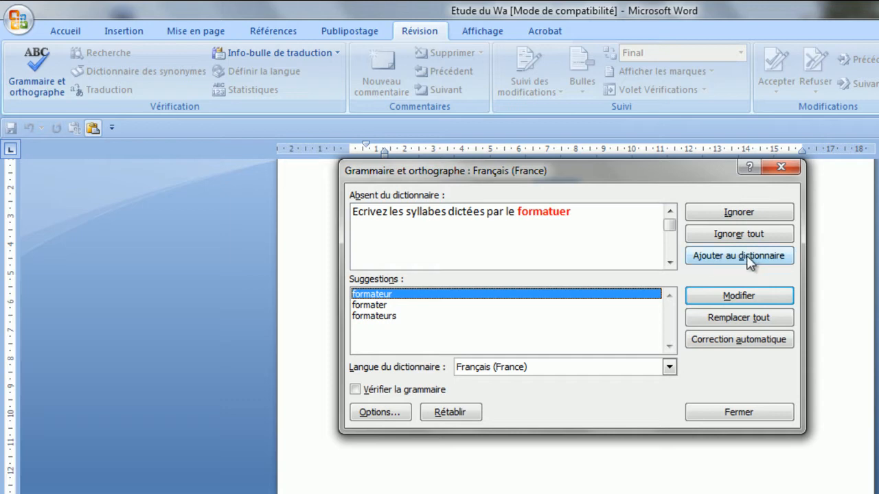
left_click(742, 297)
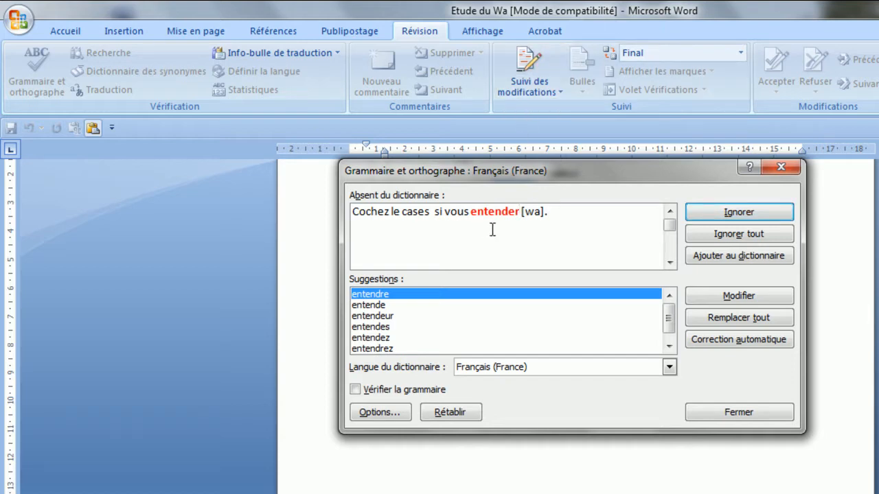
- Replace "entender" with "entendez" in the spelling check, ignore the remaining "wa" and finish the check
left_click(378, 340)
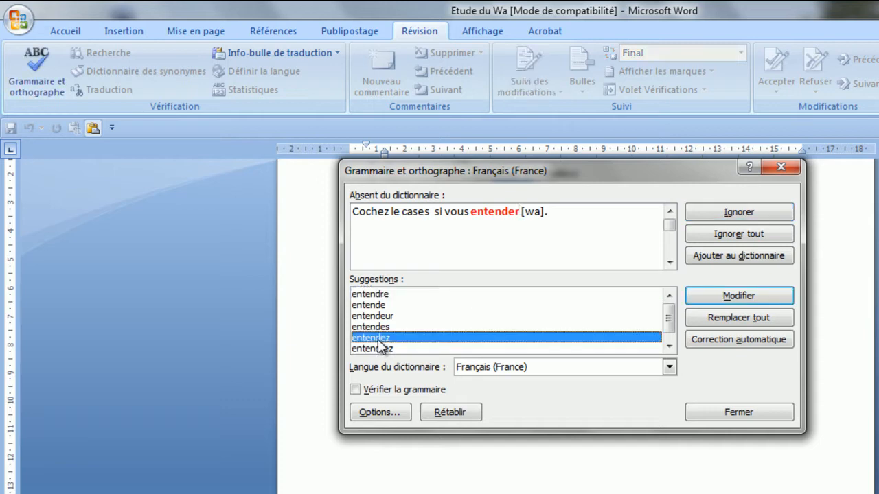
left_click(761, 301)
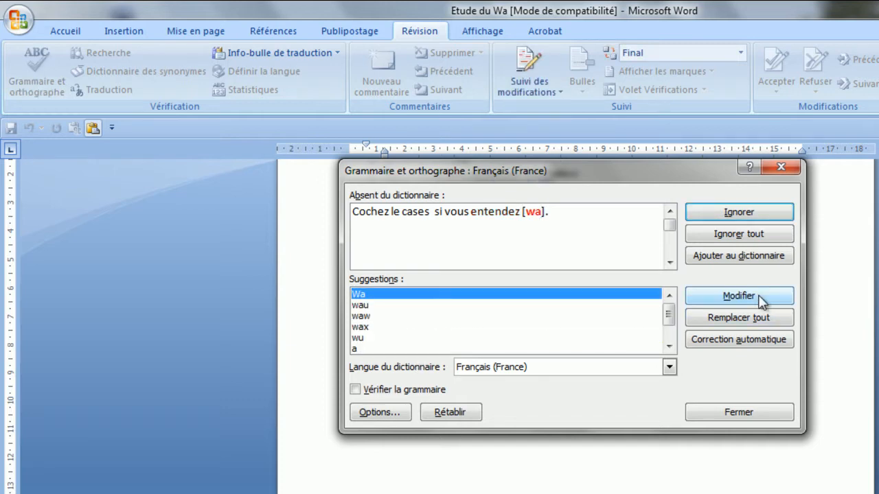
left_click(762, 217)
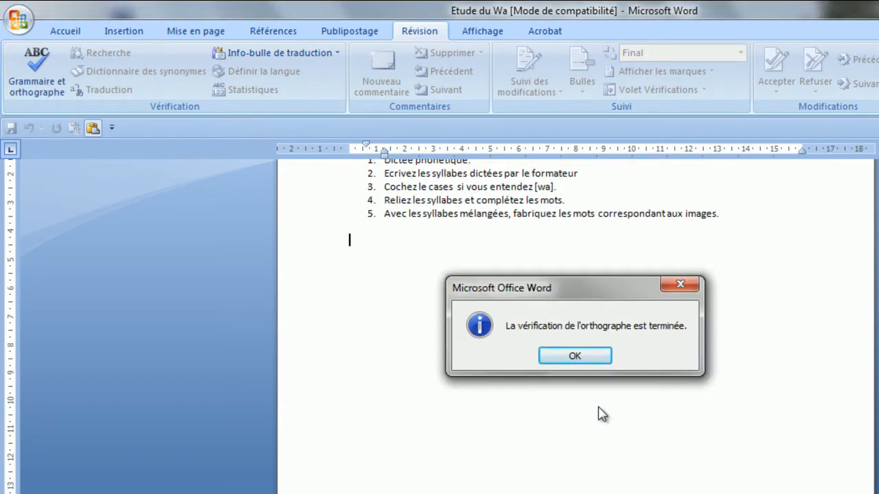
left_click(576, 354)
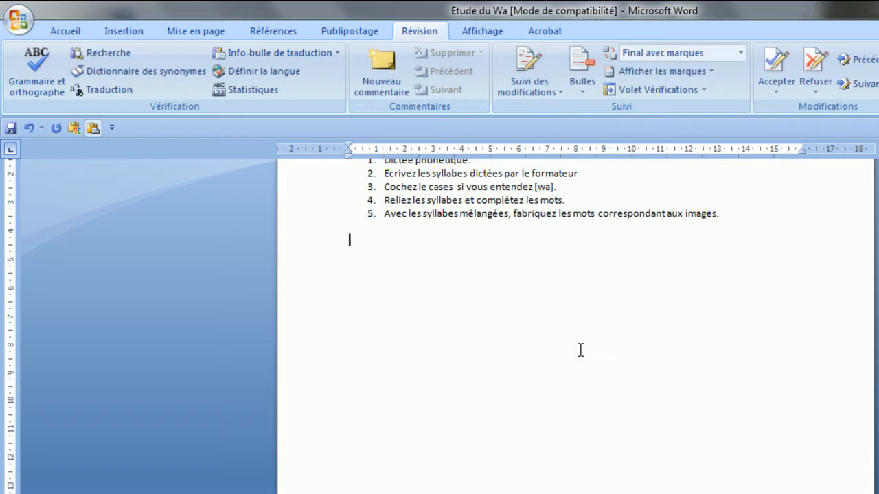
- Run the spelling check again, and correct "le cases" to "les cases" in the third list item
scroll(555, 304, "up", 1)
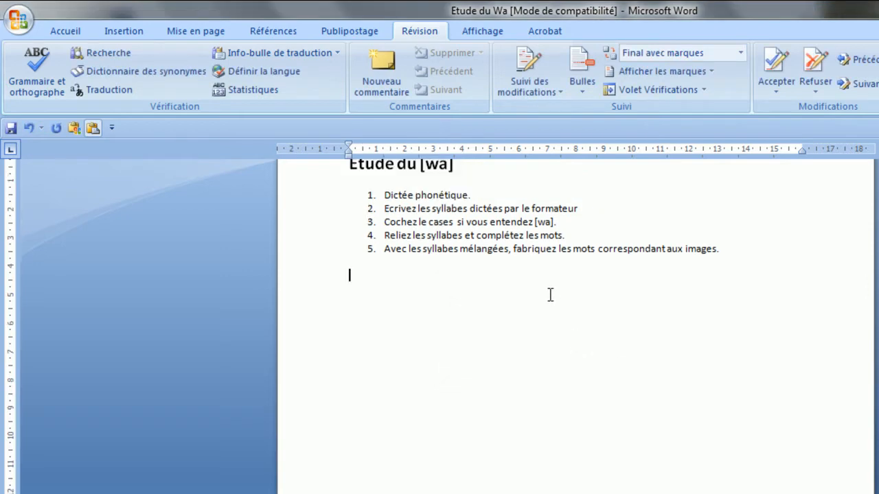
scroll(459, 307, "up", 2)
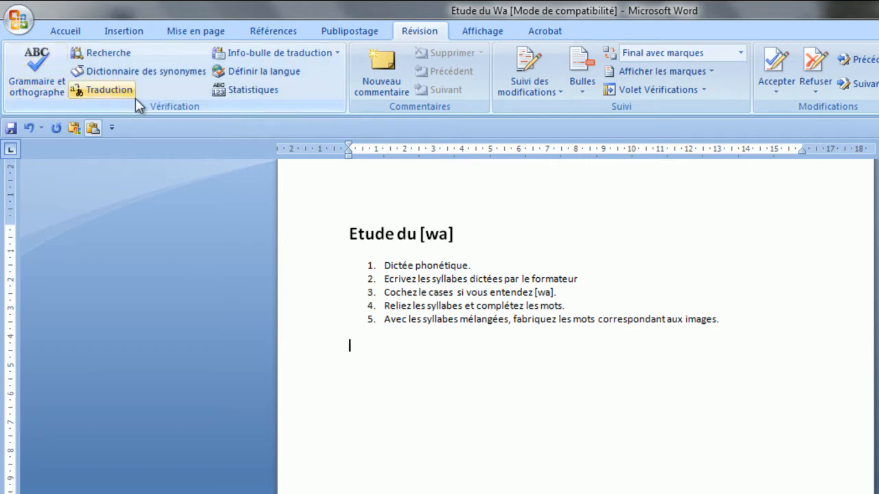
left_click(43, 97)
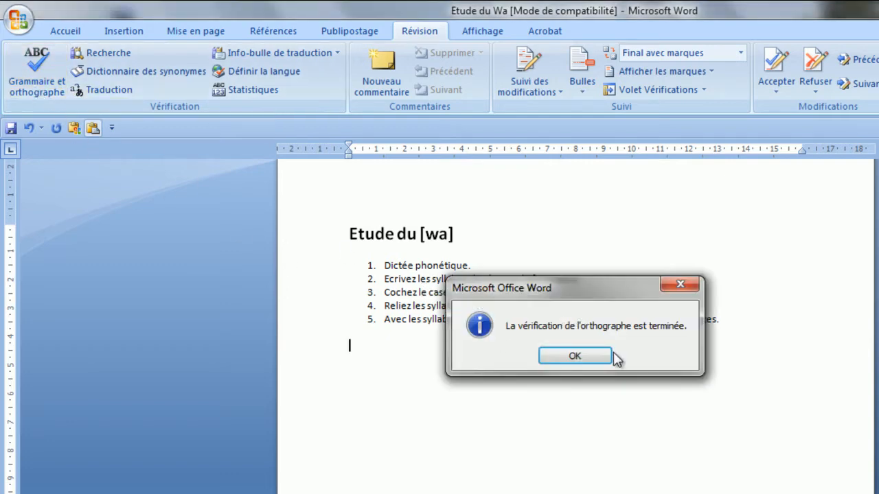
left_click(602, 359)
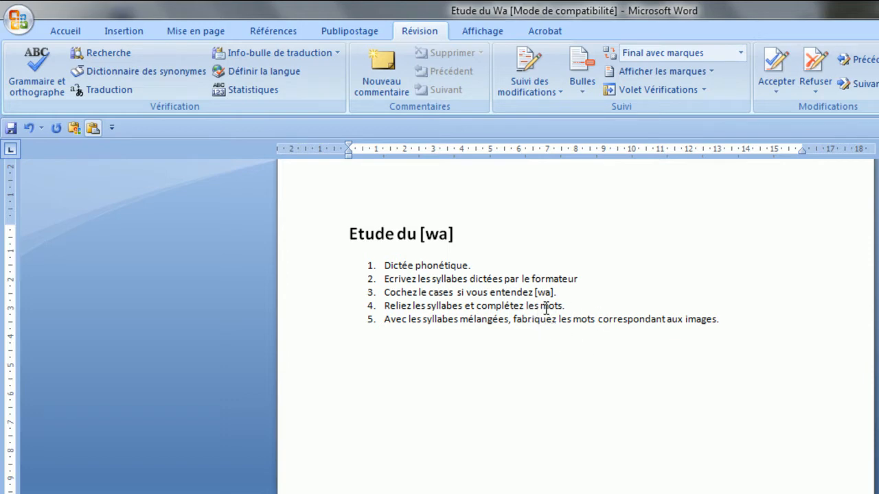
left_click(424, 294)
type("s")
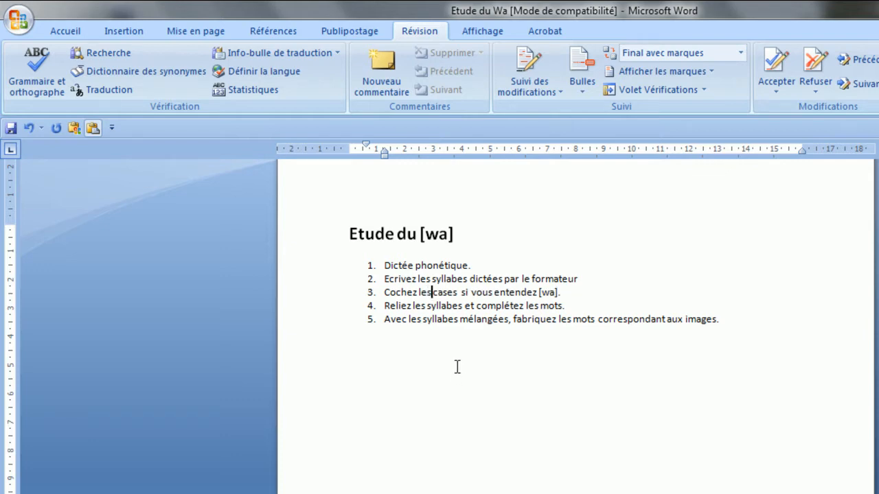
- Insert a table of two columns and two rows below the list and place the cursor in its top-right cell
left_click(457, 367)
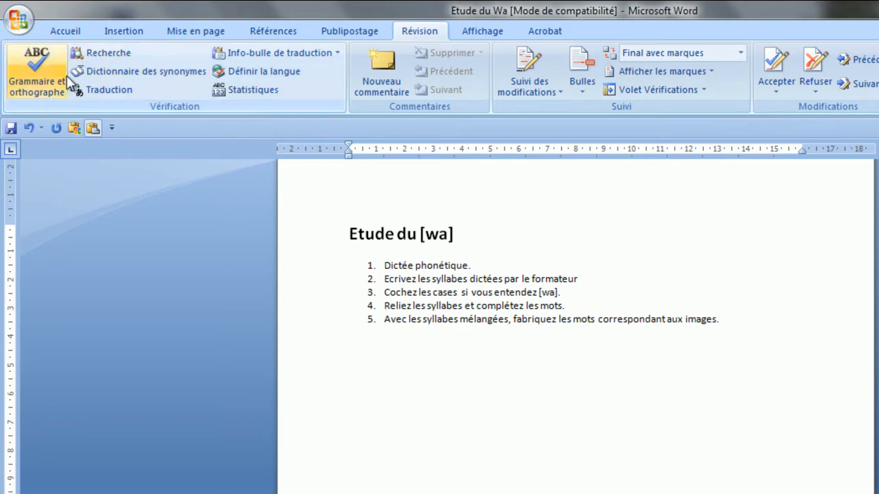
left_click(111, 33)
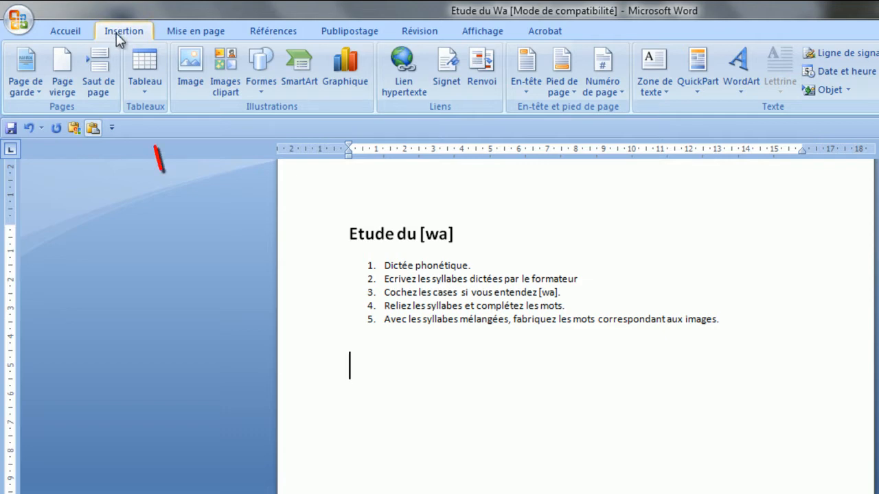
left_click(143, 92)
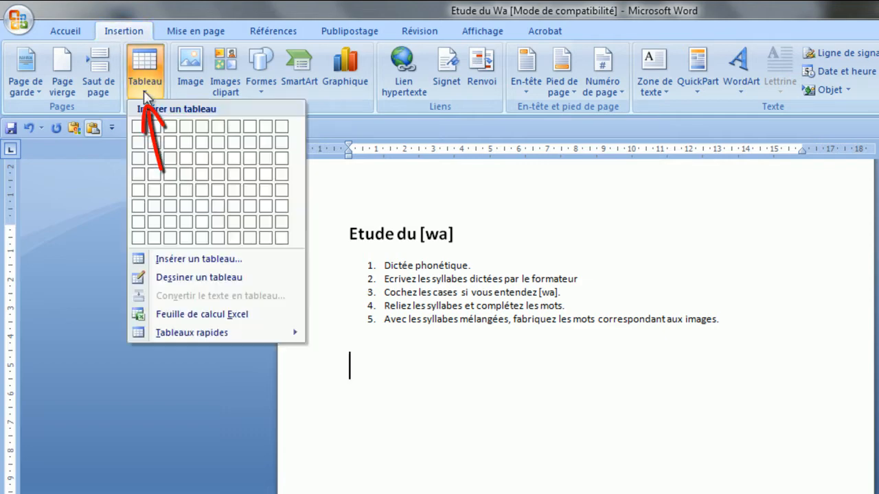
left_click(155, 142)
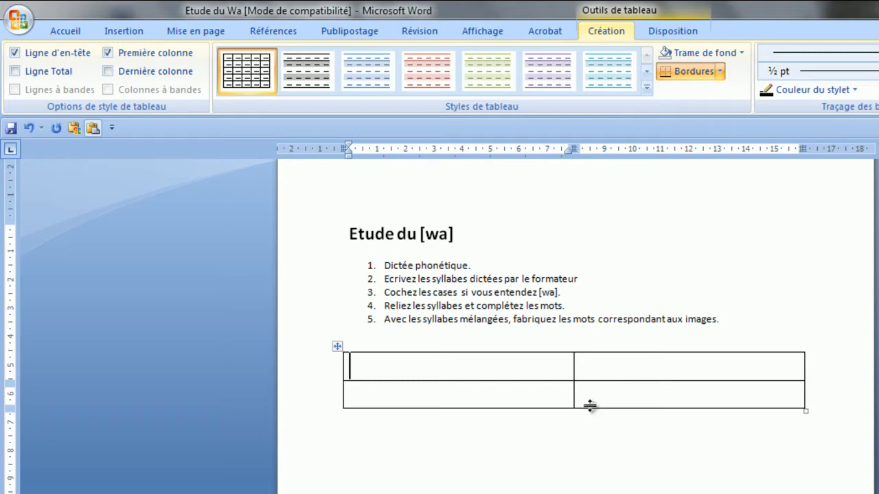
left_click(603, 365)
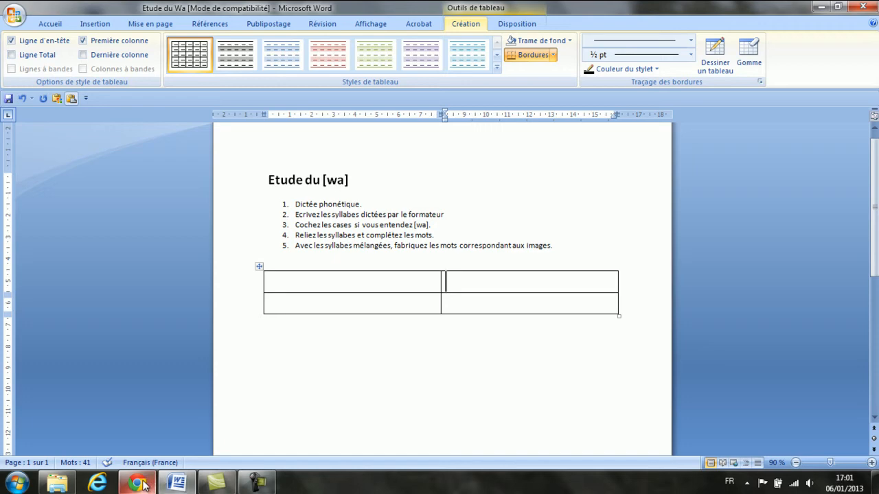
- Switch to Google Chrome and search Google Images for "dessin oreille"
mouse_move(141, 485)
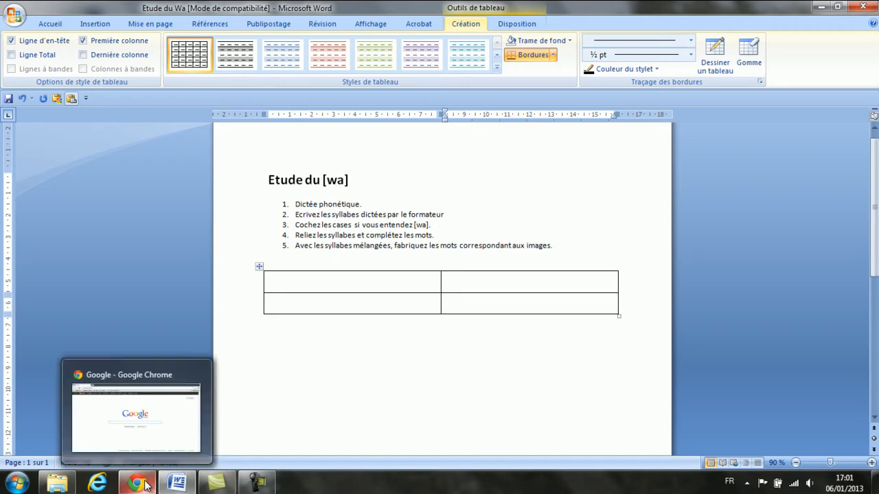
left_click(140, 485)
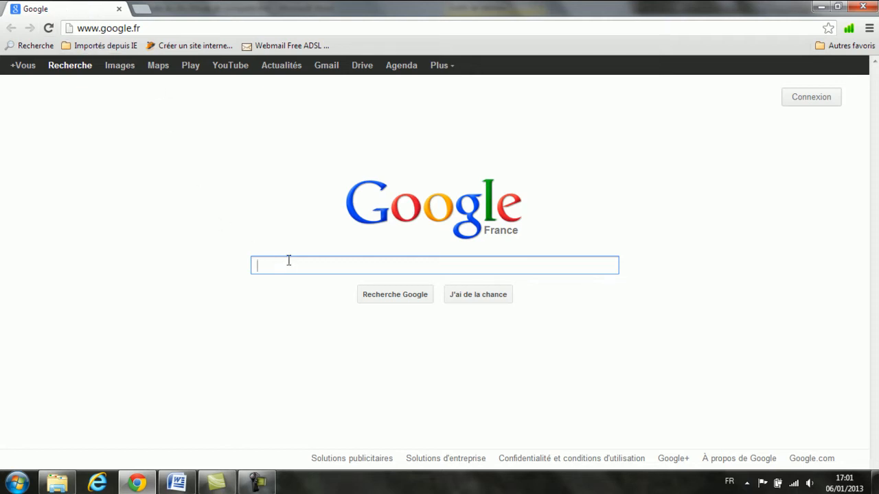
left_click(119, 69)
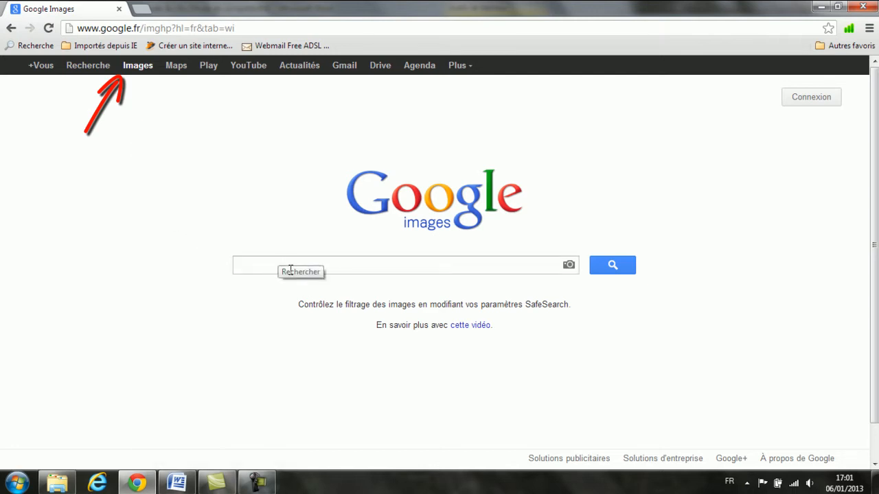
type("d")
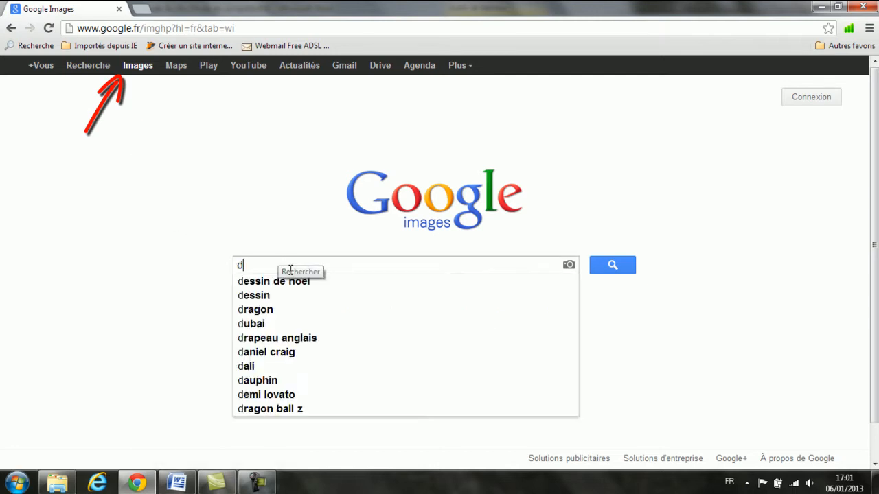
type("essin")
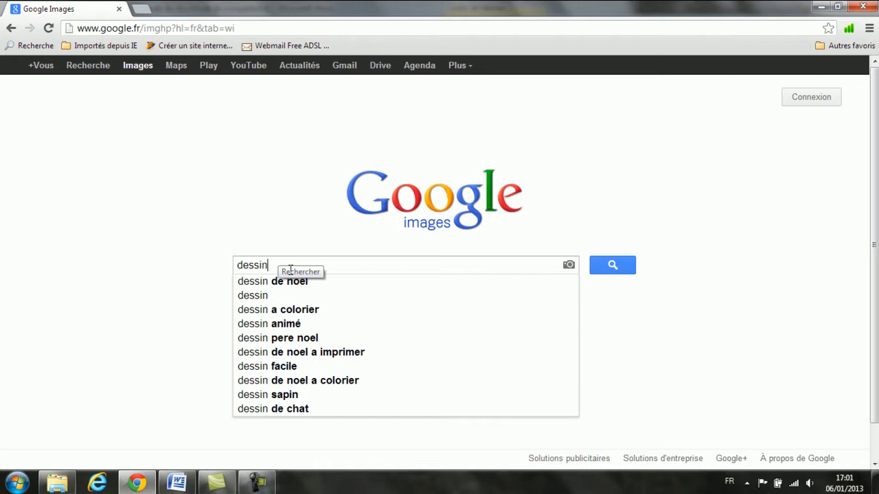
type(" oreille")
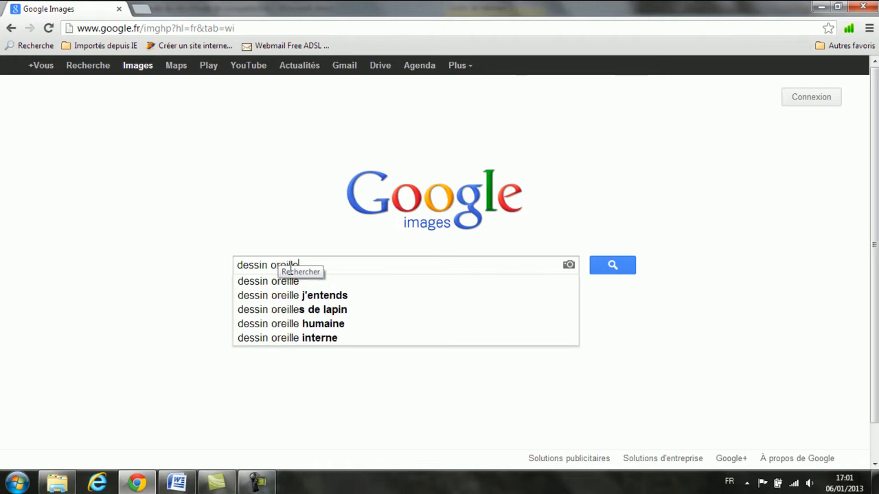
key("Return")
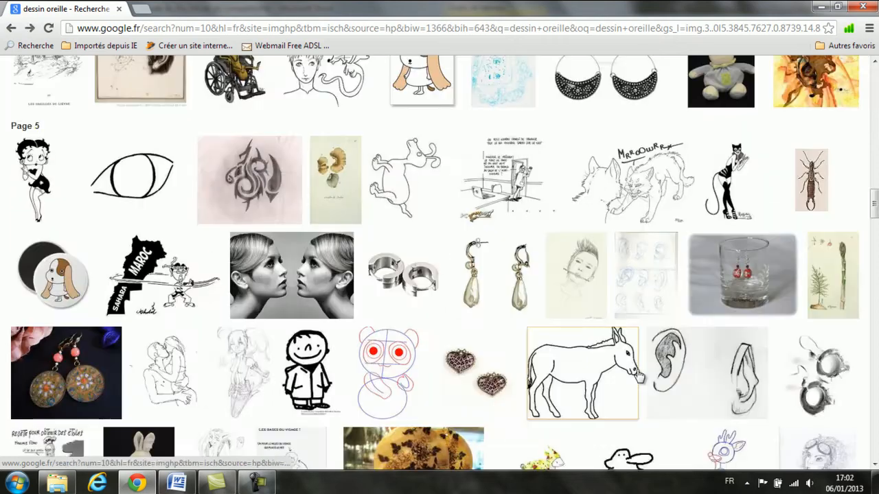
- Find the drawing of a hand cupped behind an ear in the image results and open it at full size
scroll(638, 375, "down", 1)
mouse_move(638, 376)
scroll(638, 375, "down", 2)
scroll(601, 353, "down", 3)
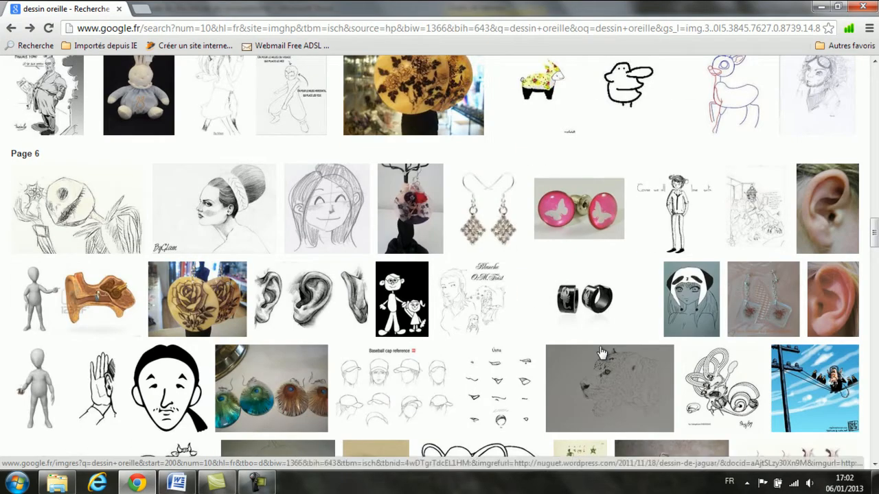
mouse_move(109, 405)
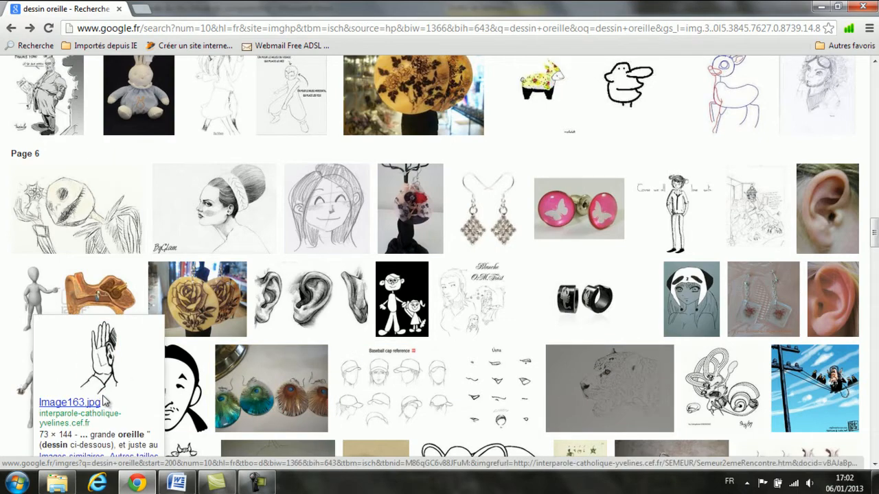
left_click(101, 378)
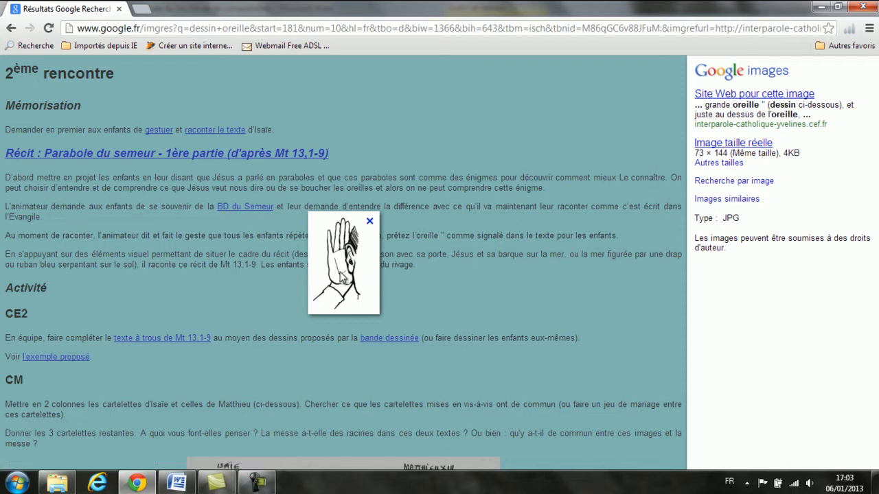
right_click(341, 276)
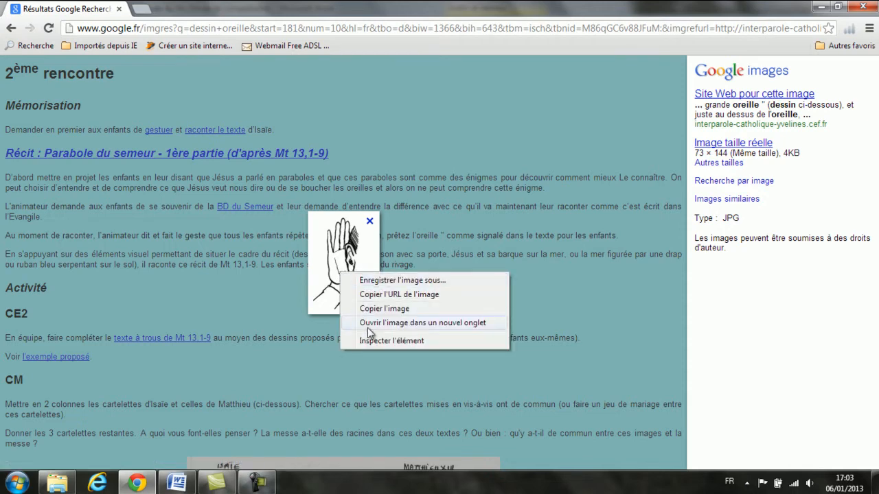
left_click(721, 146)
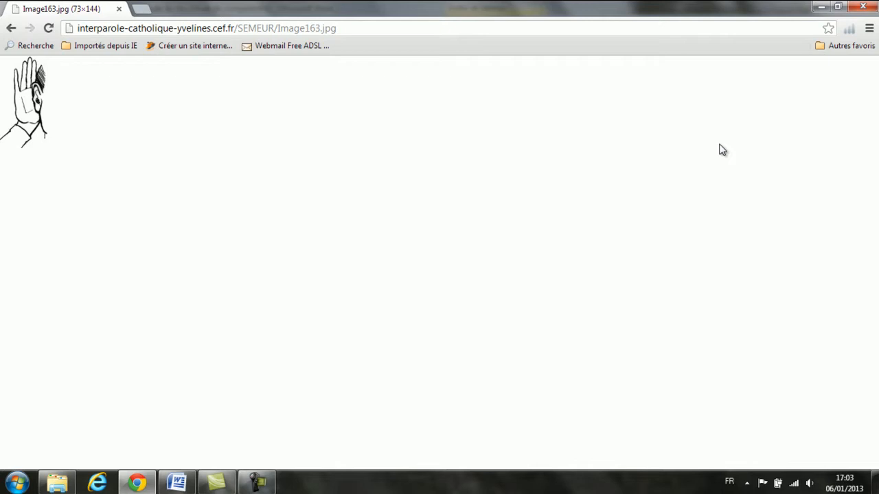
- Copy the hand-and-ear drawing, switch to Word and paste it into the table's top-right cell
right_click(33, 107)
left_click(69, 145)
left_click(178, 482)
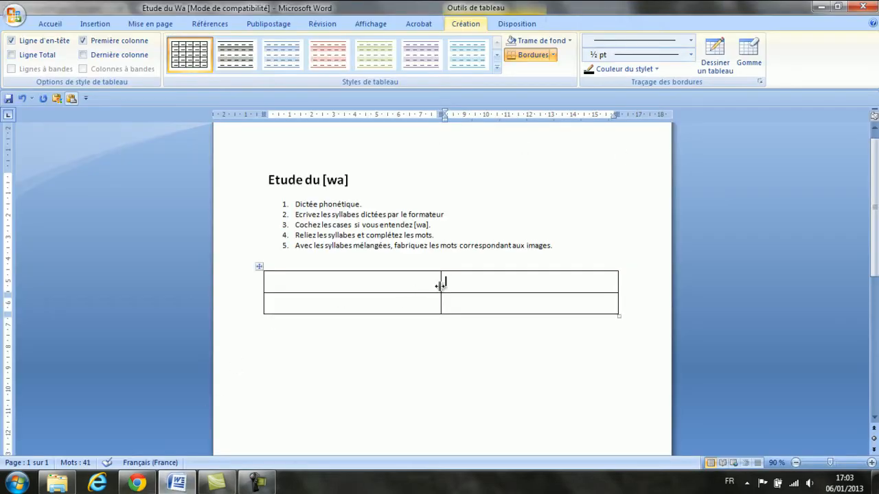
left_click(444, 283)
key("ctrl+v")
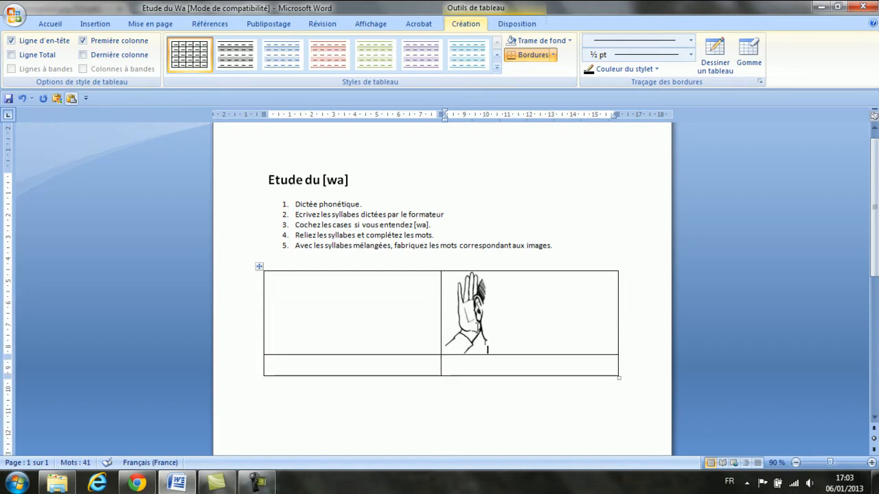
- Shrink the hand-and-ear picture to roughly a third of its size and write "[wa]" beside it in the cell
left_click(476, 317)
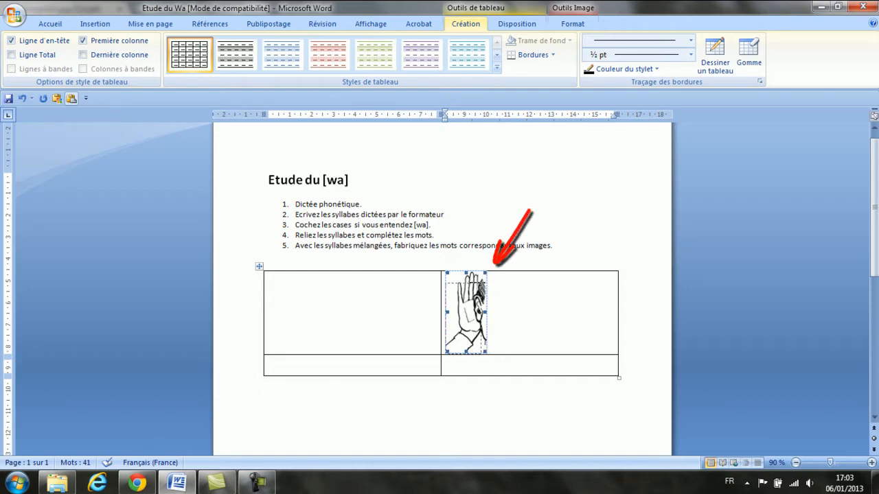
mouse_move(455, 313)
left_mouse_down()
mouse_move(451, 333)
mouse_move(455, 327)
left_mouse_up()
left_click(475, 286)
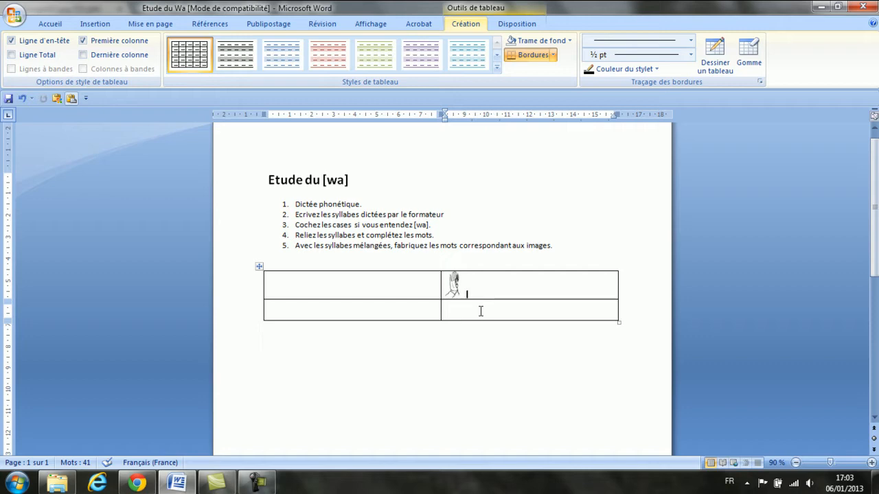
type("l")
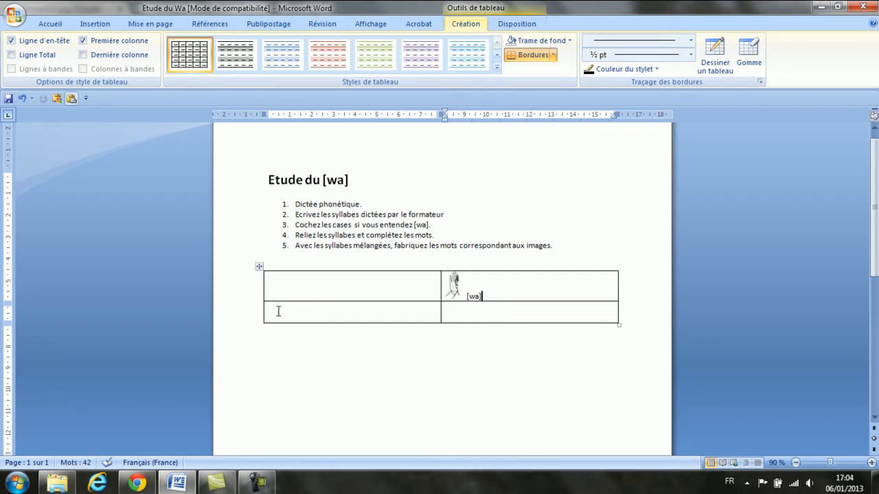
- Place the cursor in the table's bottom-left cell, switch to Google Chrome and search Google Images for "dessin oeil"
left_click(278, 311)
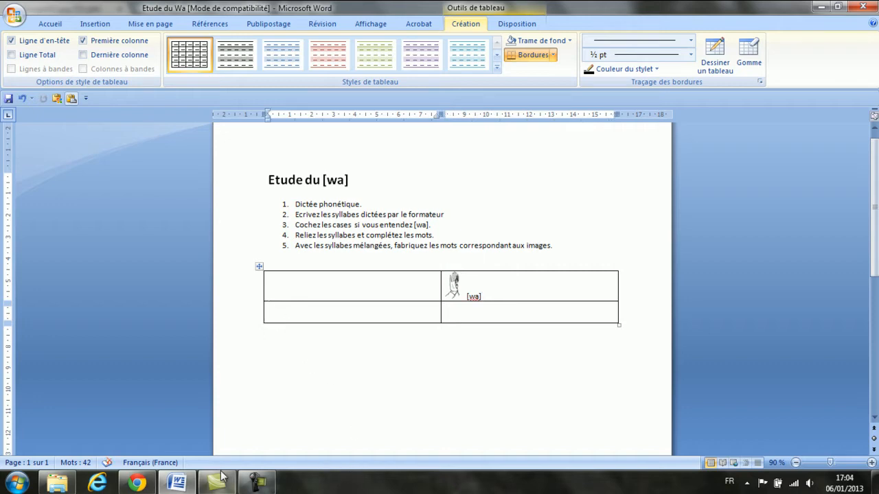
left_click(137, 483)
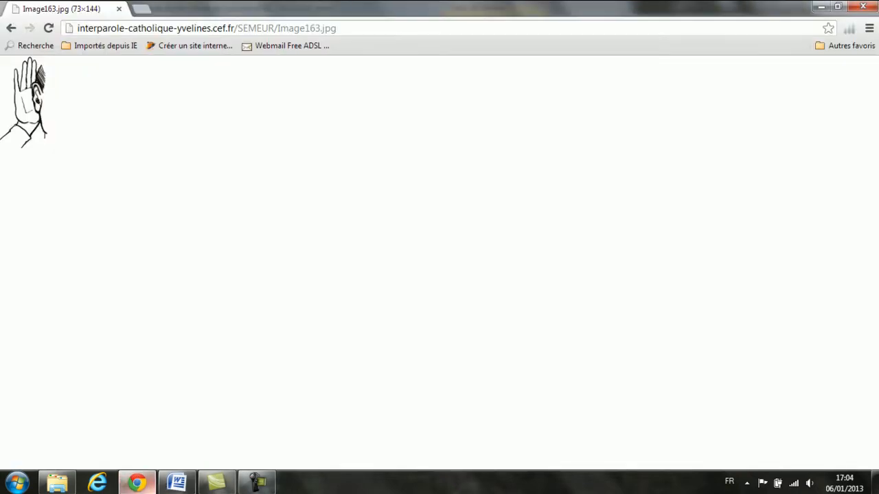
left_click(11, 29)
left_click(12, 29)
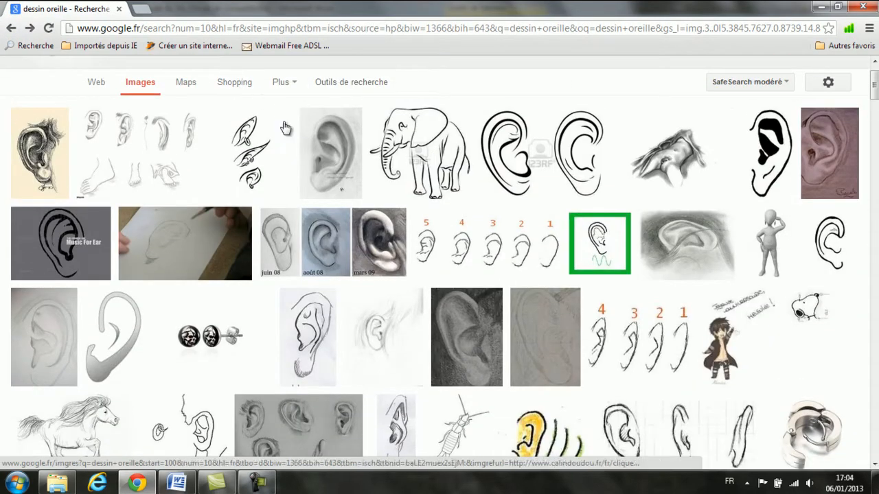
scroll(285, 128, "up", 1)
left_click_drag(165, 96, 122, 100)
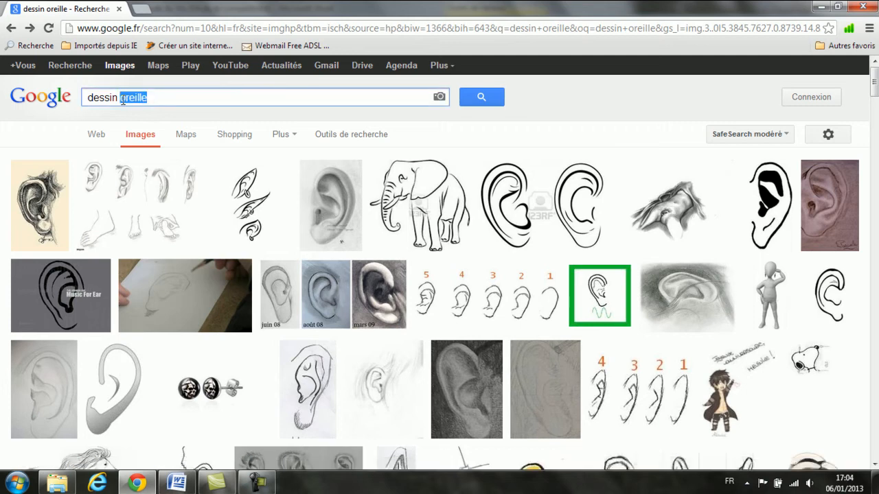
type("oeil")
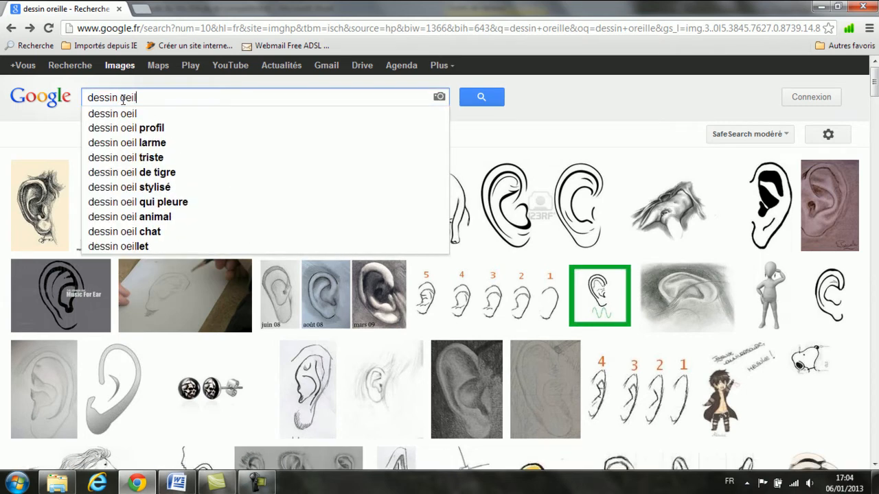
key("Escape")
key("Return")
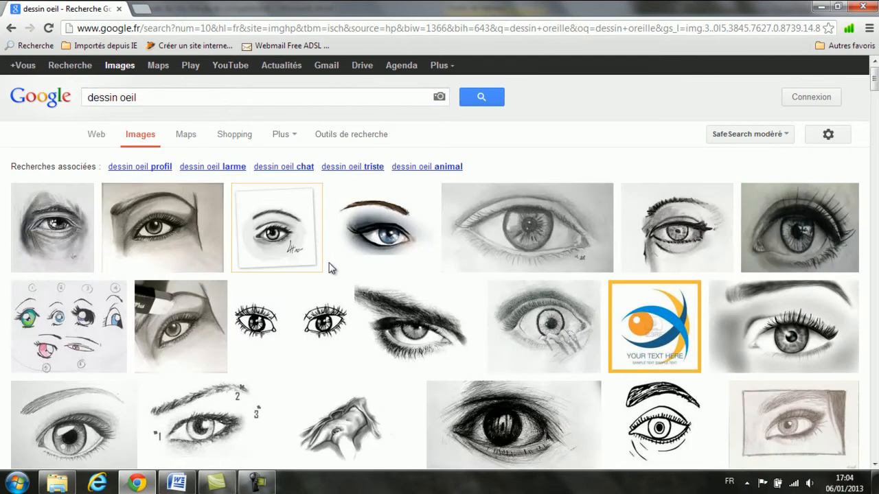
- Find the black-and-white drawing of a single eye with thick lashes in the results and open it at full size
scroll(530, 280, "down", 15)
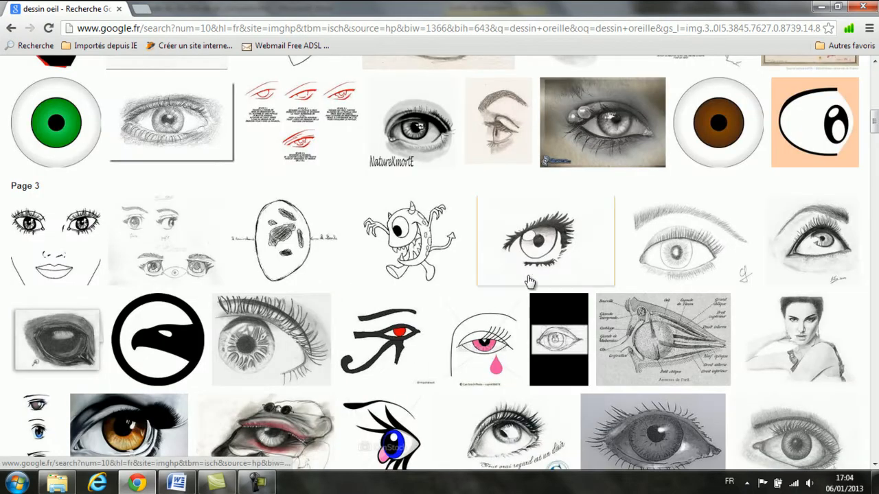
left_click(539, 268)
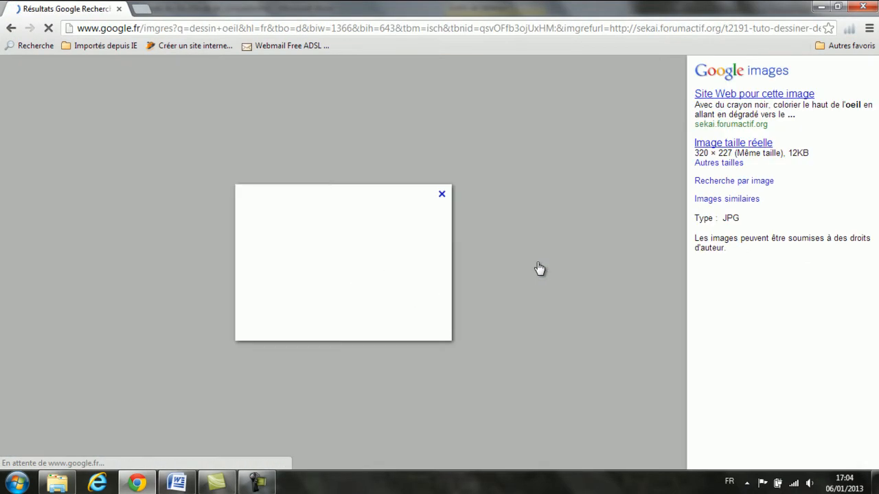
right_click(330, 287)
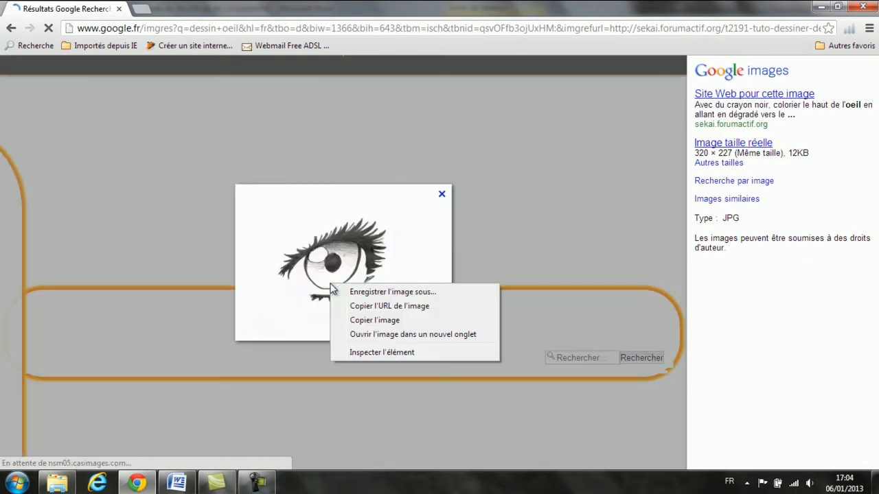
left_click(736, 147)
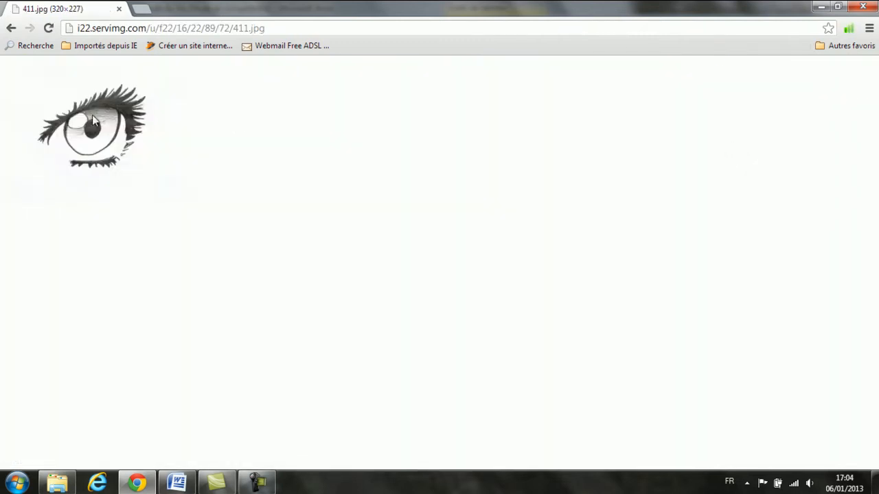
- Copy the eye drawing, switch to Word and paste it into the table's bottom-left cell
right_click(92, 115)
left_click(126, 158)
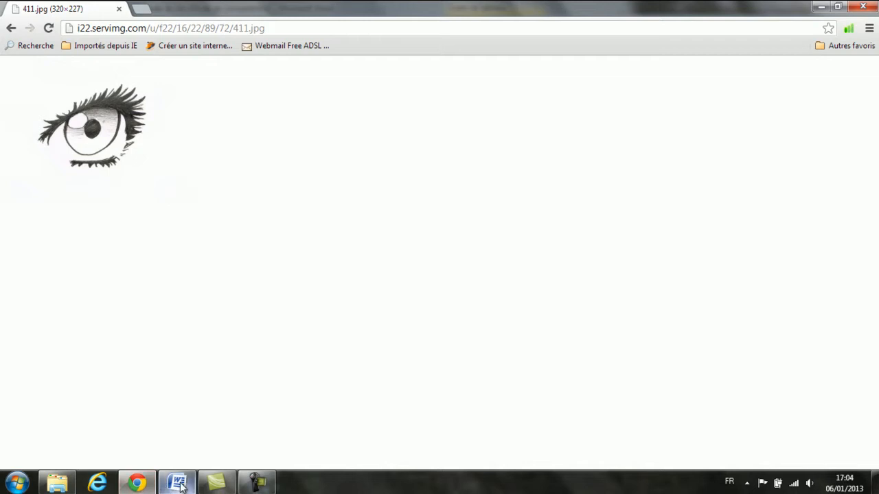
mouse_move(180, 486)
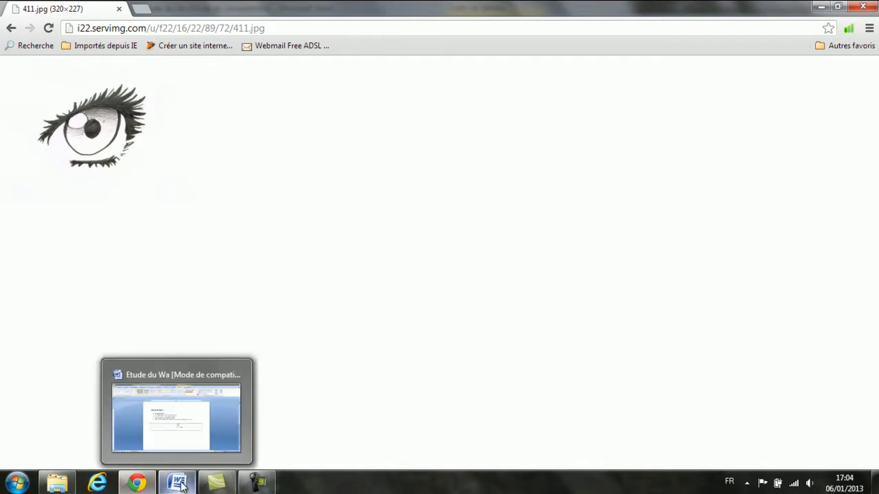
left_click(179, 485)
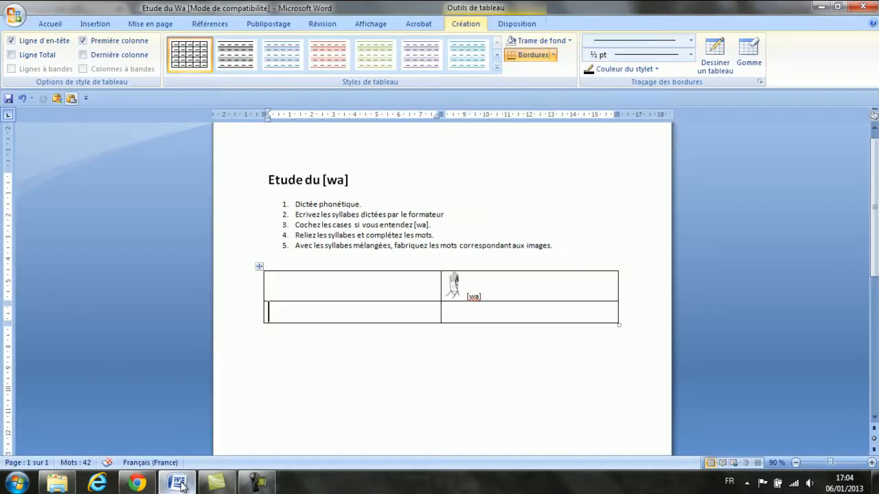
right_click(272, 310)
left_click(335, 100)
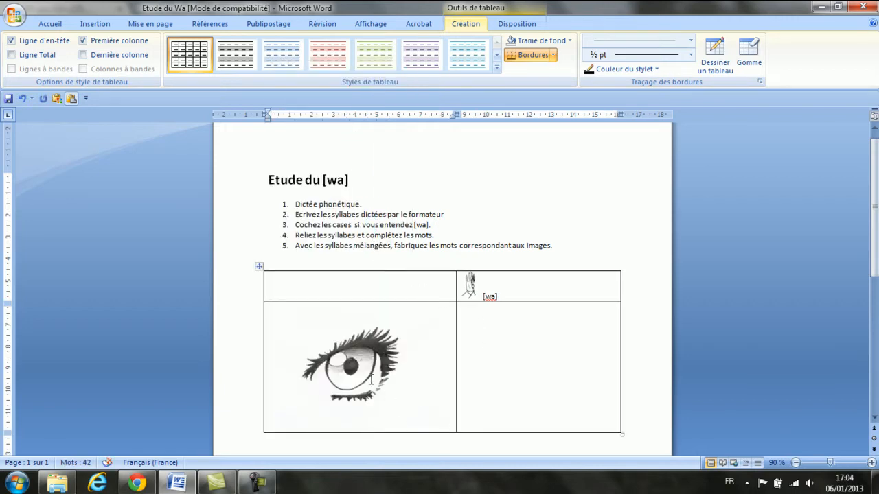
- Reduce the eye picture to a height of 0,89 cm and a width of 1,27 cm
left_click(347, 352)
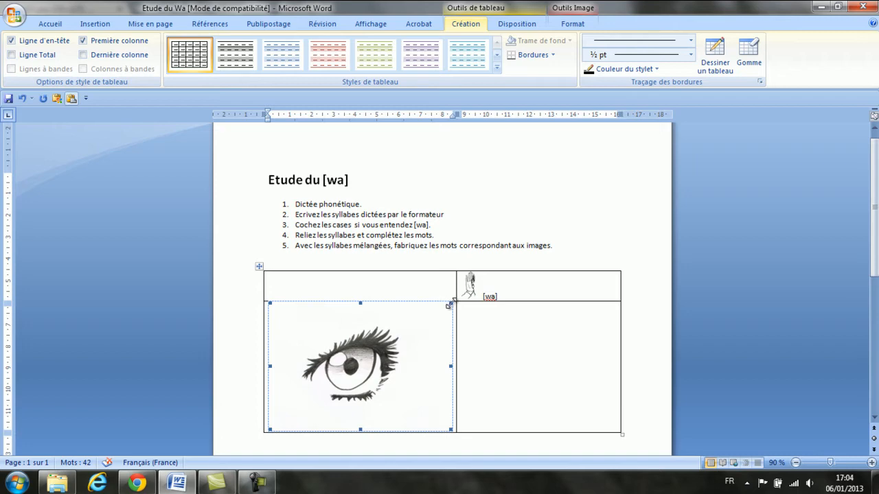
left_click_drag(451, 303, 378, 349)
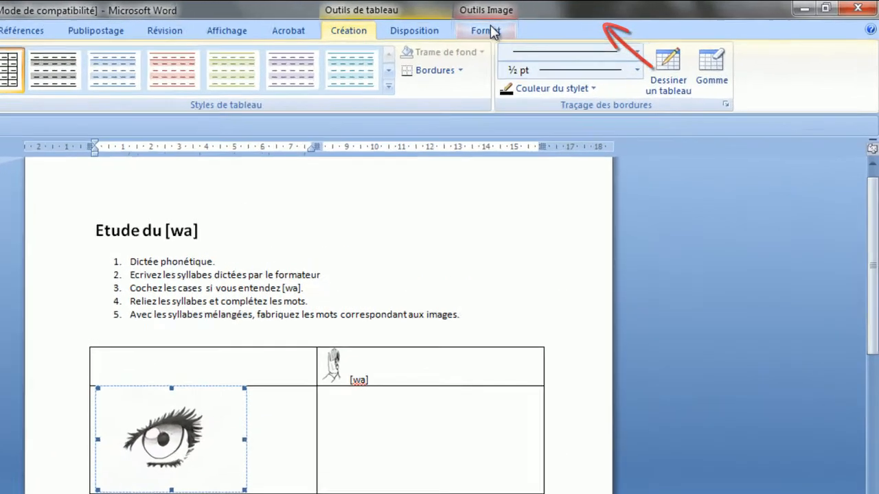
left_click(572, 23)
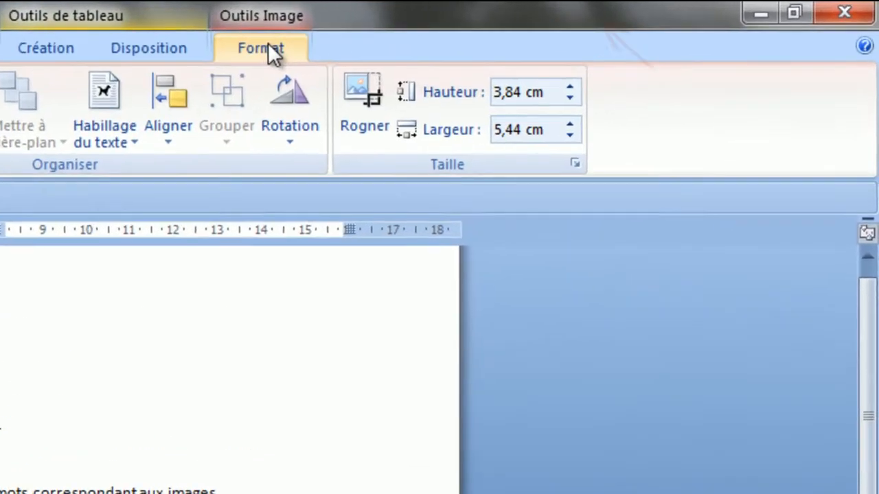
left_click(567, 102)
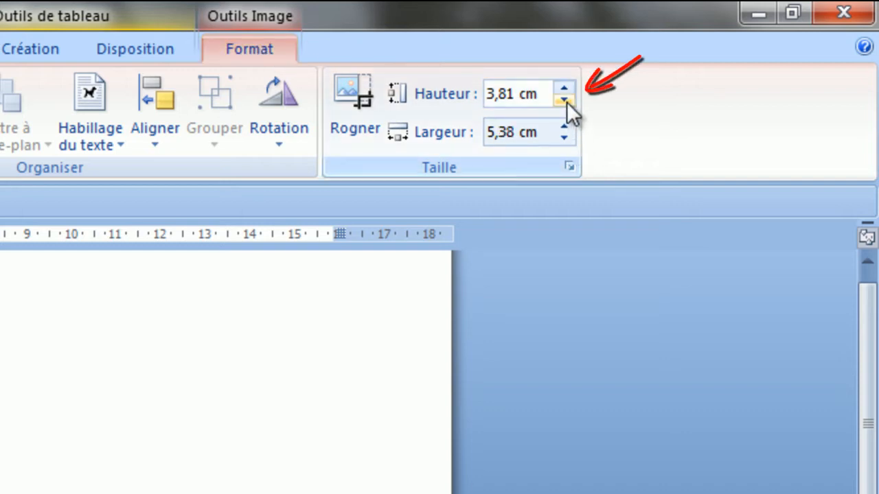
left_click(567, 102)
left_click(566, 101)
left_click(566, 102)
left_click(567, 102)
left_click(567, 101)
left_click(566, 102)
left_click(566, 102)
left_click(567, 102)
left_click(566, 102)
left_click(566, 100)
left_click(565, 101)
left_click(565, 101)
left_click(565, 101)
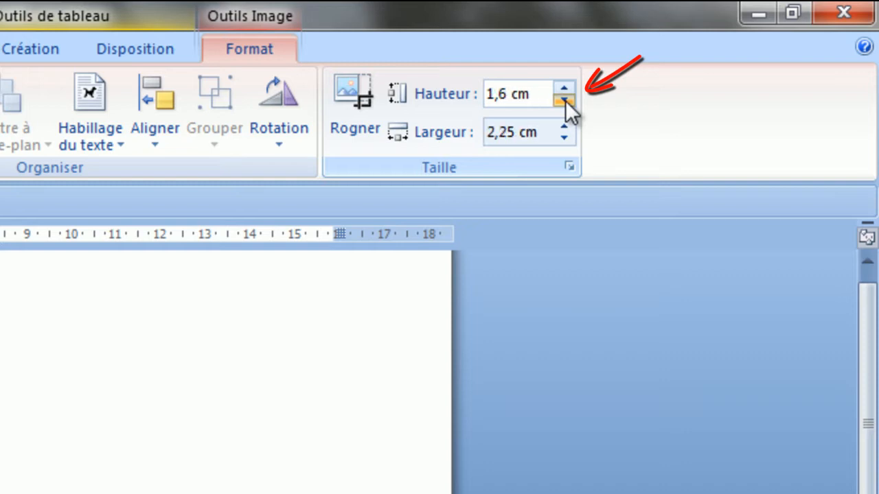
left_click(565, 101)
left_click(565, 100)
left_click(565, 101)
left_click(565, 101)
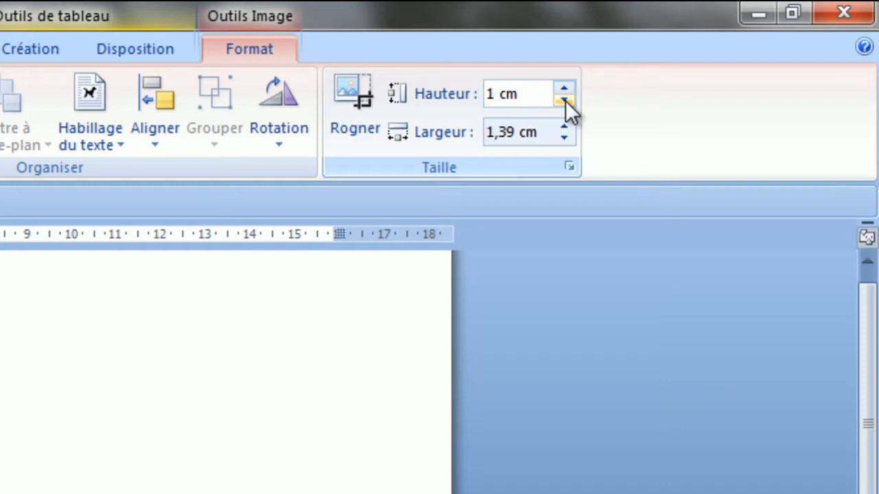
left_click(565, 101)
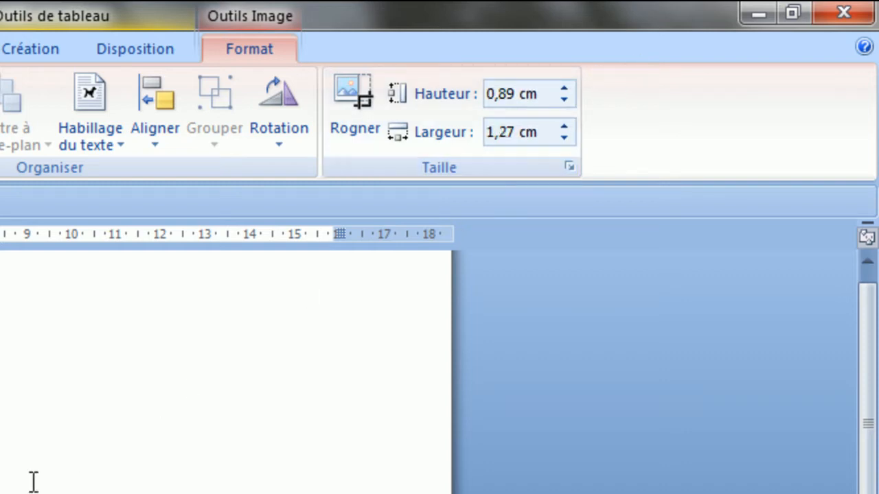
- Write "oi" on two separate lines below the eye picture in the bottom-left cell and start a third line
left_click(298, 316)
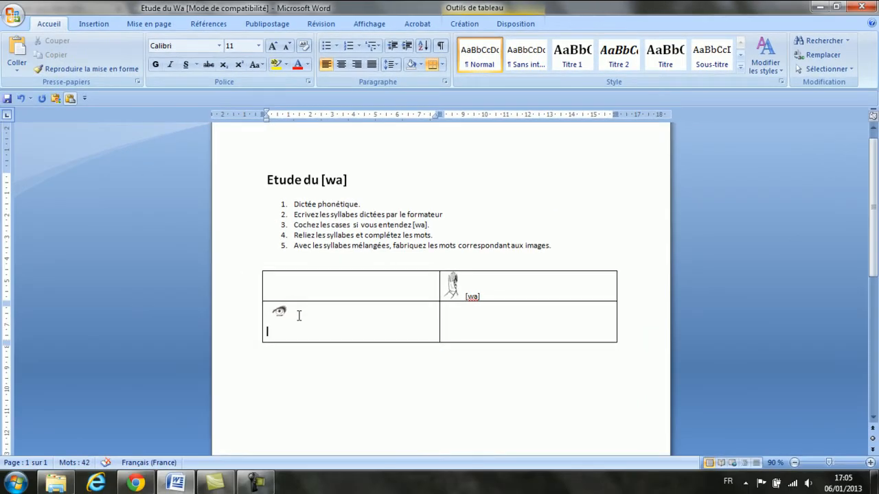
type("oi")
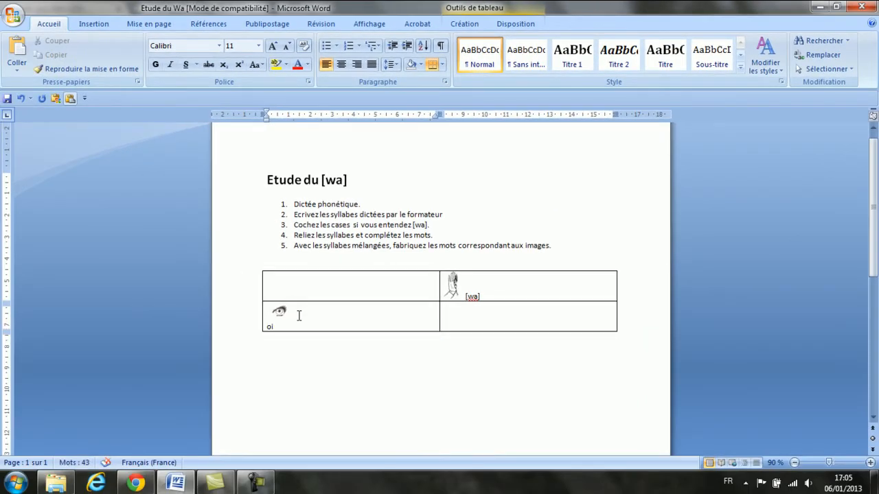
key("Return")
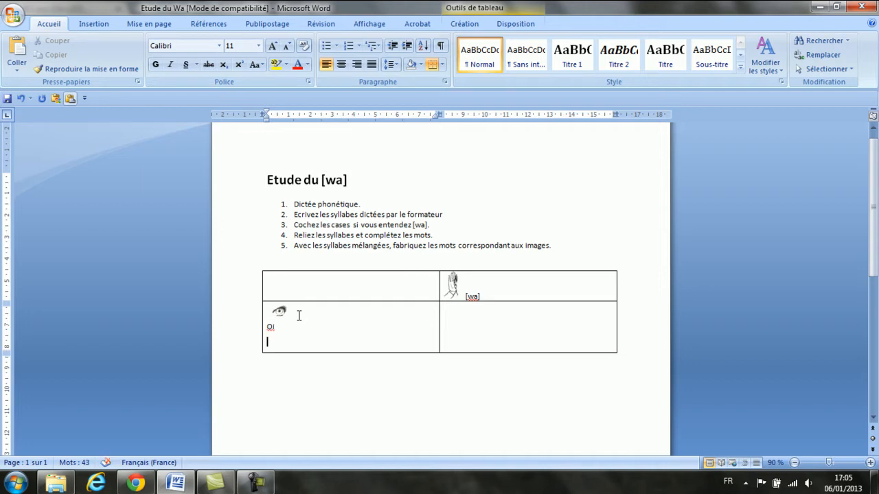
type("oi")
key("Return")
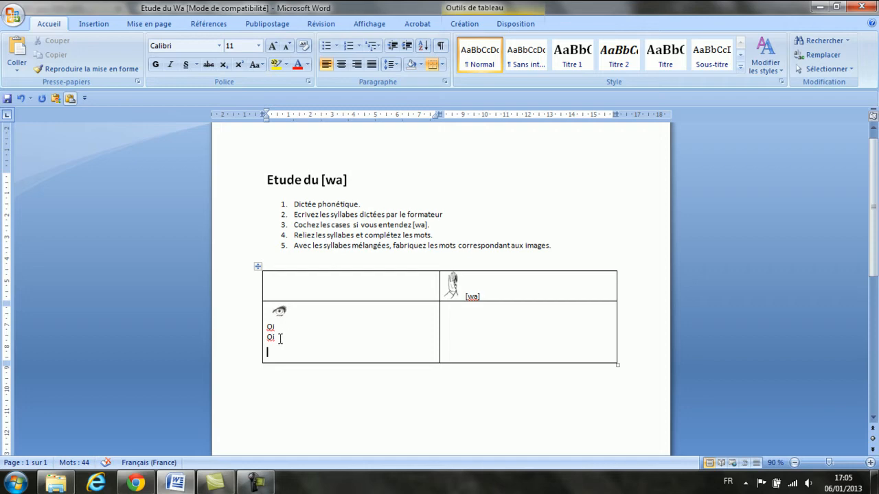
- Remove the unneeded line break and set the second "Oi" below the eye picture in the Cursif & Lignes font
key("BackSpace")
double_click(276, 337)
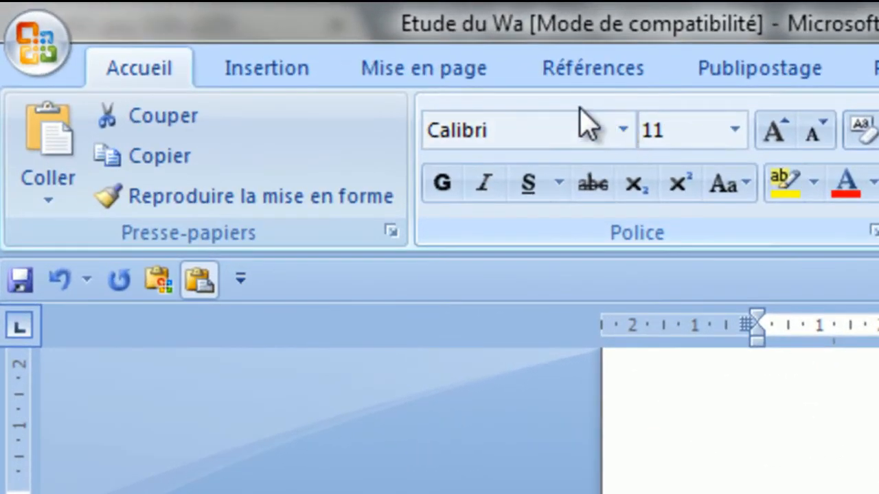
left_click(620, 142)
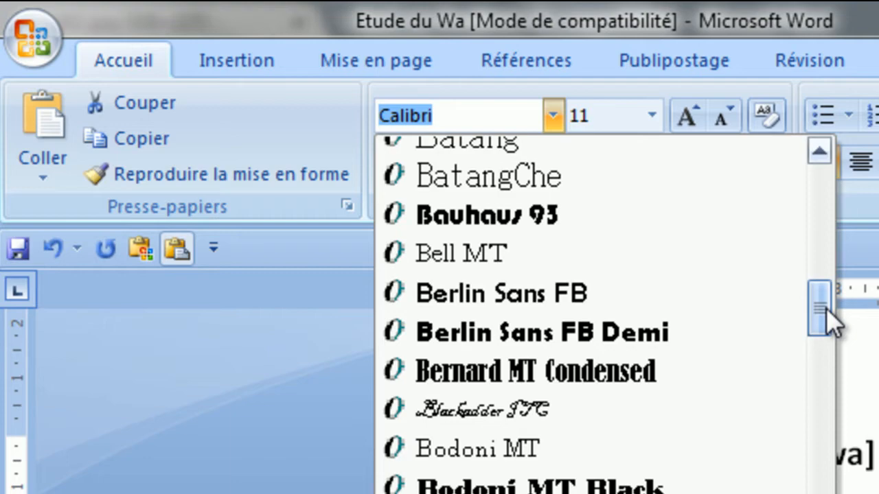
left_click_drag(826, 309, 827, 195)
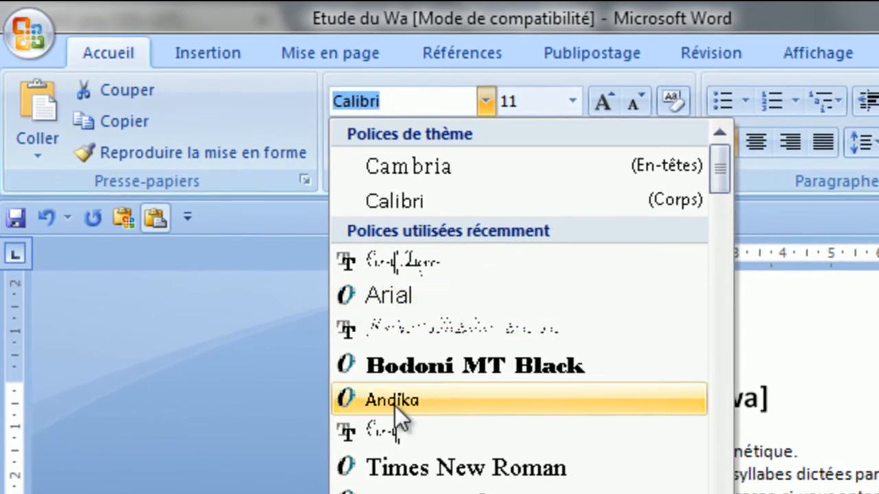
left_click(387, 431)
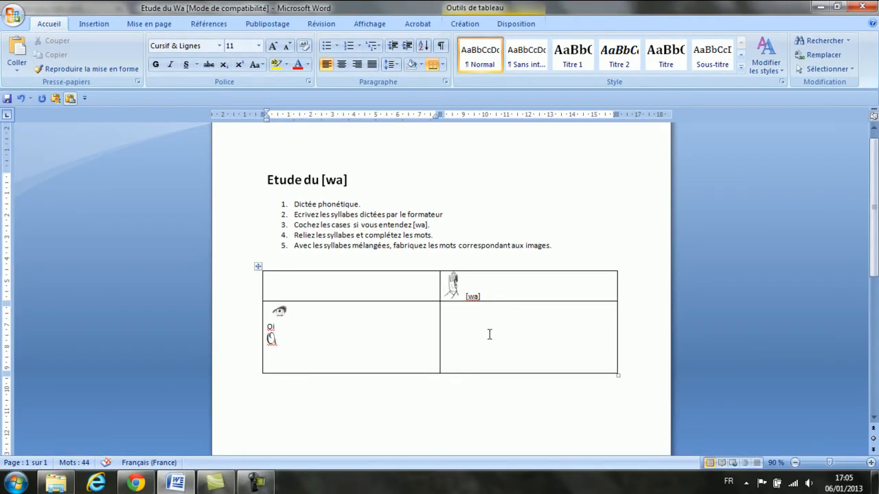
- Place the cursor in the table's bottom-right cell, switch to Chrome, return to the image results and search for "dessin tamanoir"
left_click(472, 319)
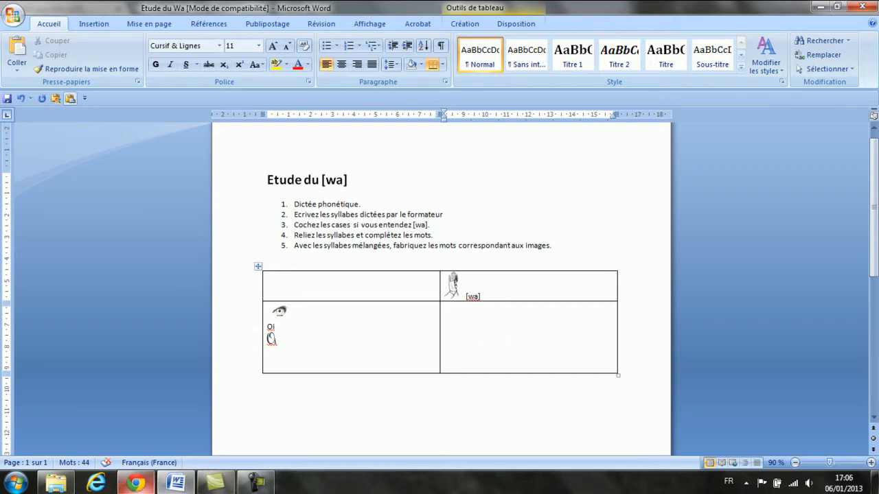
left_click(135, 483)
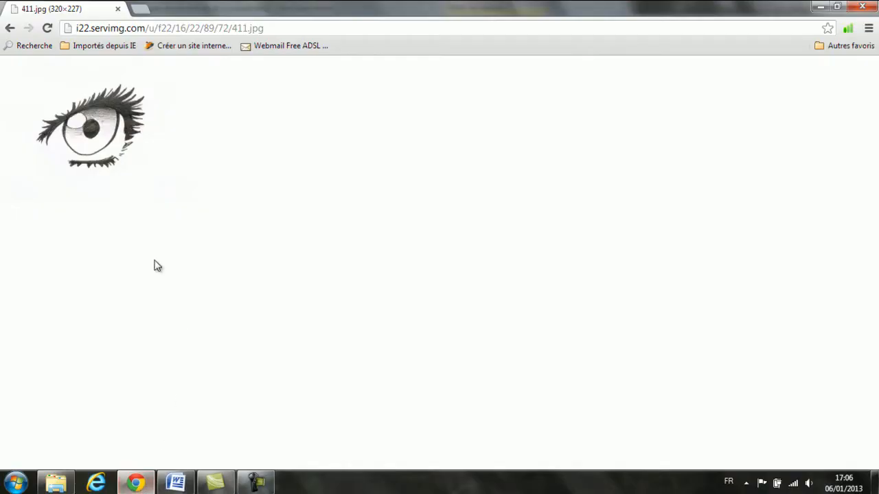
left_click(10, 28)
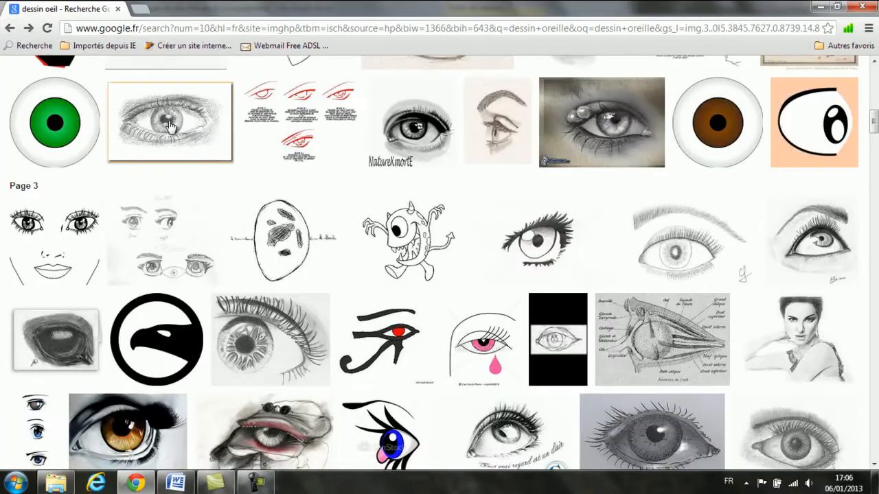
scroll(246, 191, "up", 1)
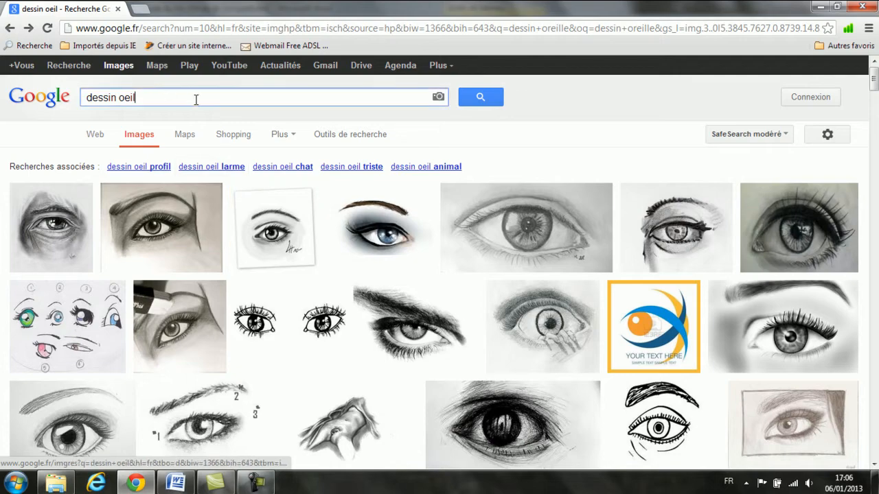
double_click(127, 98)
type("tamanoir")
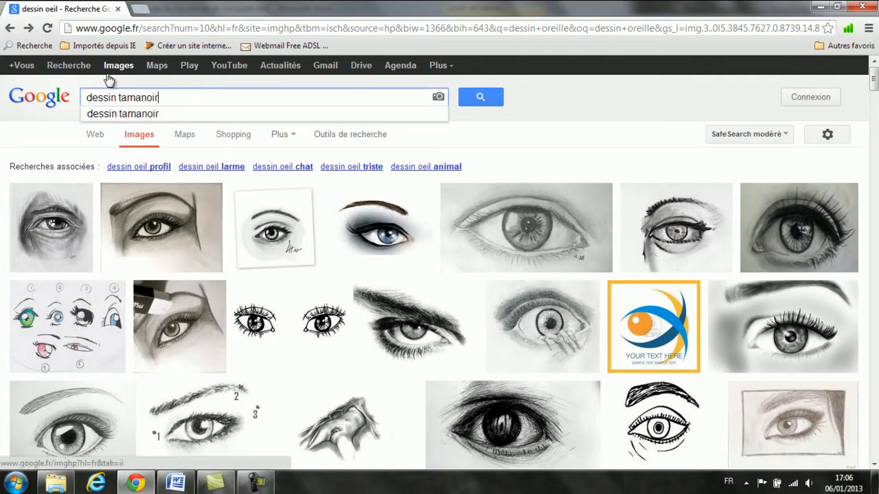
key("Return")
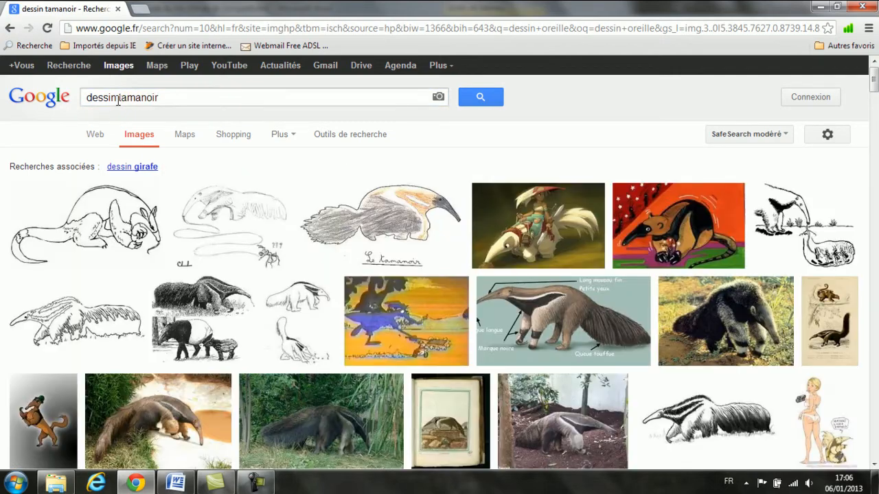
- Open the line drawing tamanoir.gif, the first result, at full size
mouse_move(141, 214)
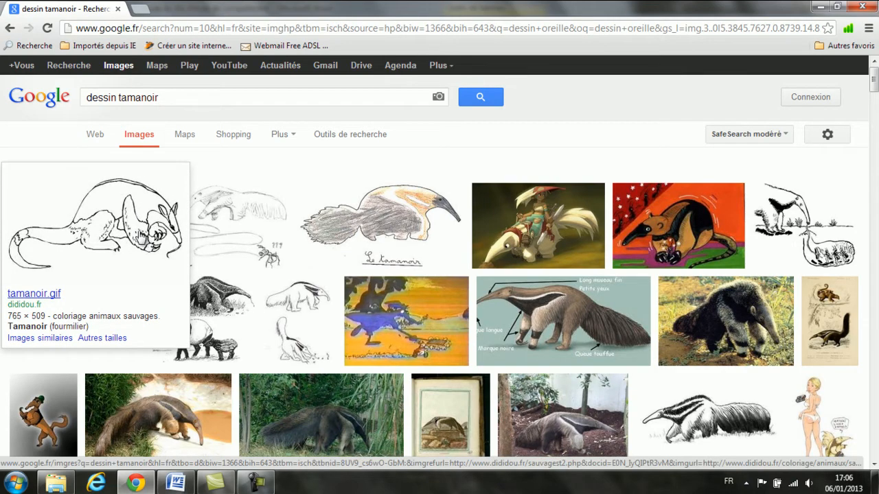
left_click(138, 235)
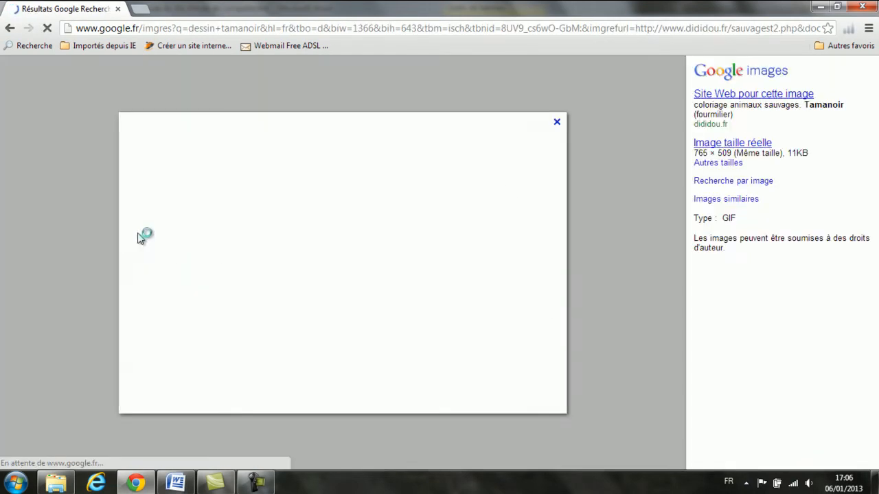
left_click(724, 145)
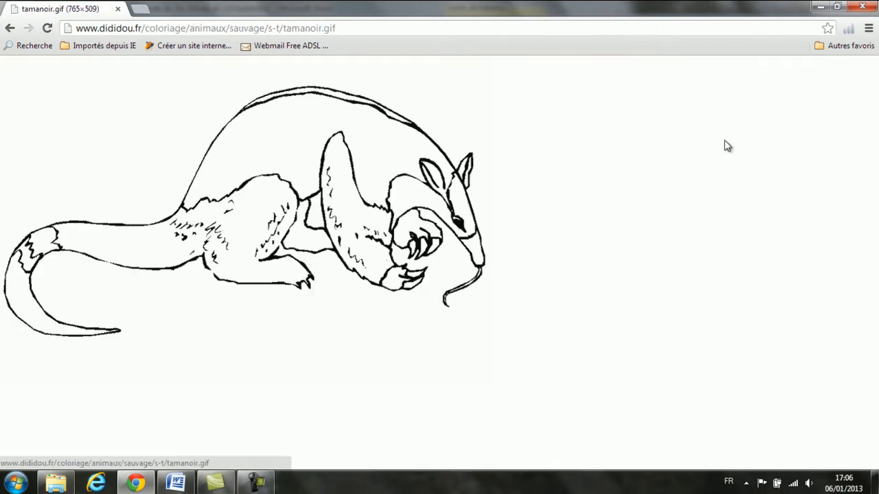
- Copy the anteater drawing, switch to Word and paste it into the table's bottom-right cell
right_click(269, 165)
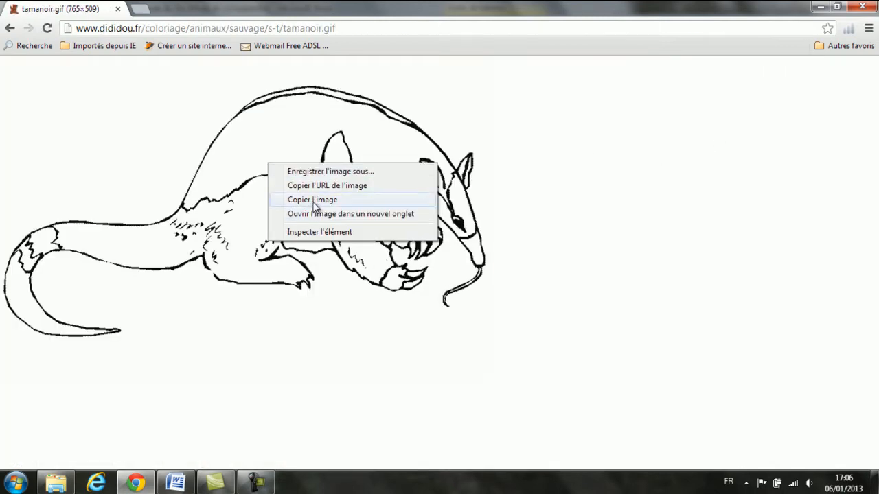
left_click(295, 200)
left_click(187, 484)
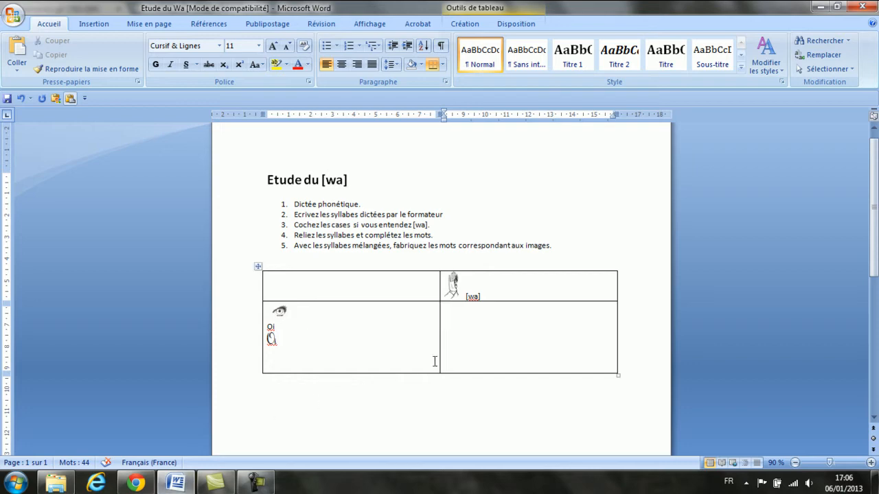
left_click(455, 327)
key("ctrl+v")
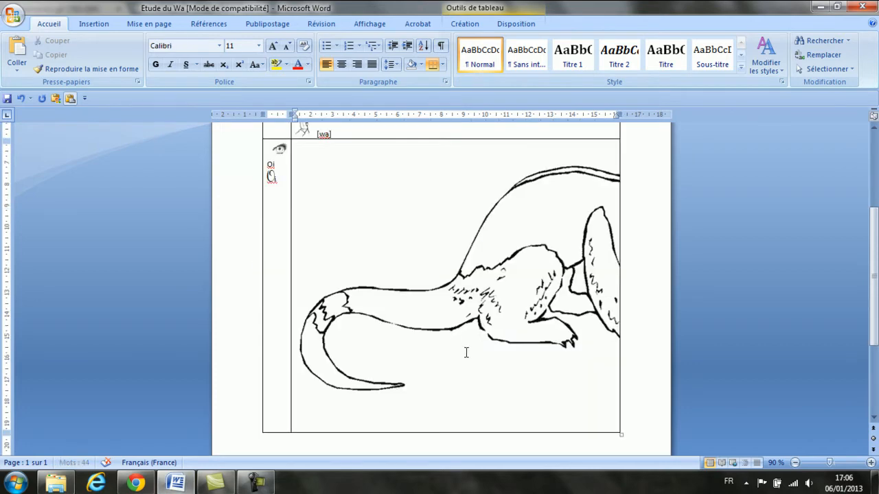
- Reduce the anteater picture to a height of 2,39 cm and a width of 3,6 cm
left_click(510, 241)
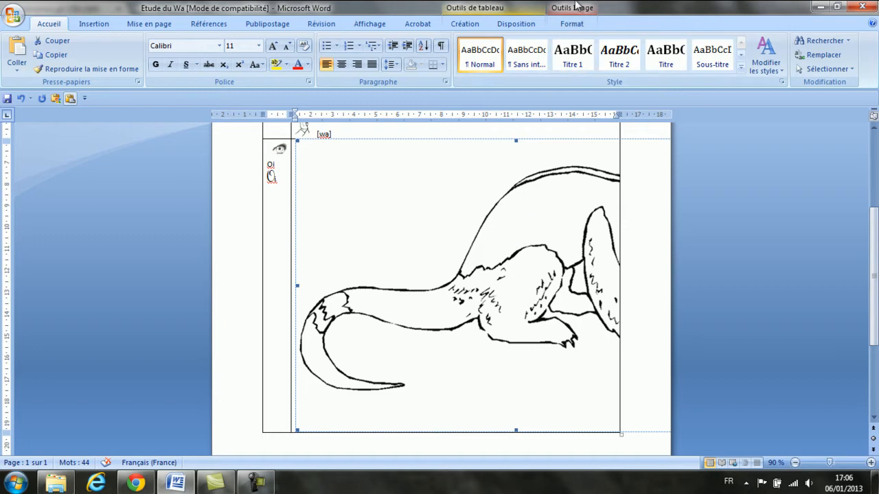
left_click(575, 24)
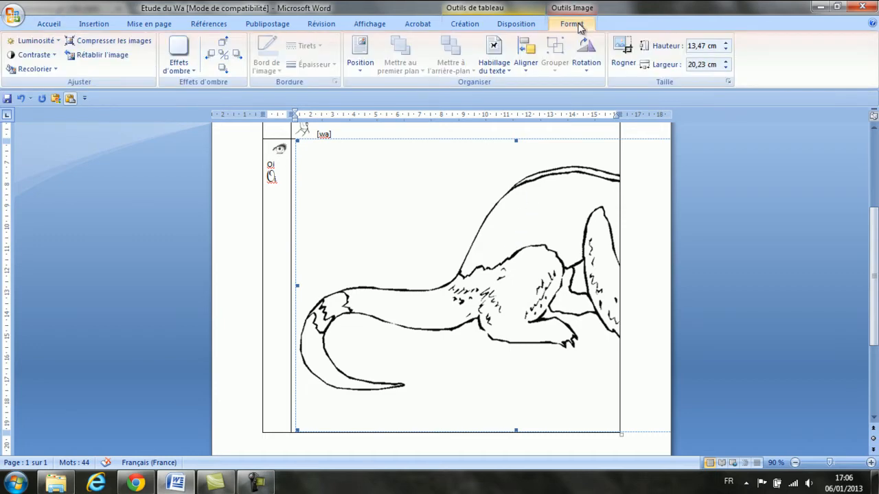
left_click(725, 50)
left_click_drag(725, 50, 726, 55)
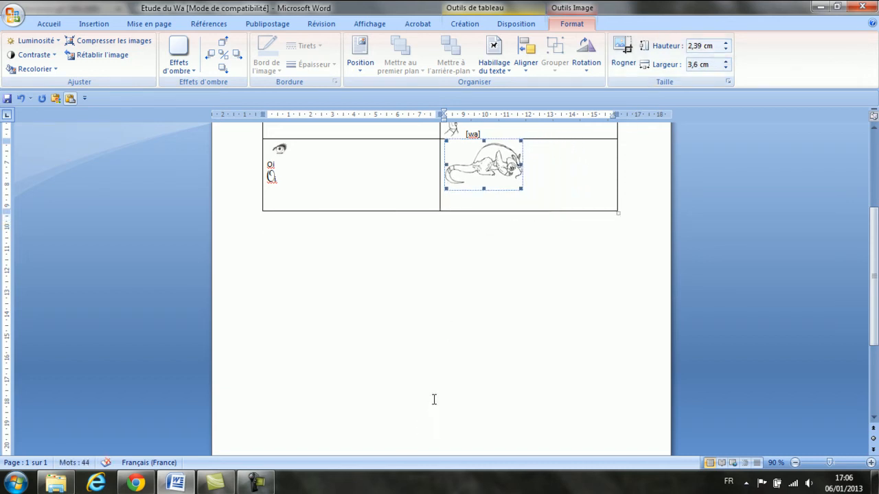
- Start a new line below the anteater picture in the bottom-right cell and set its font to Cursif
left_click(529, 183)
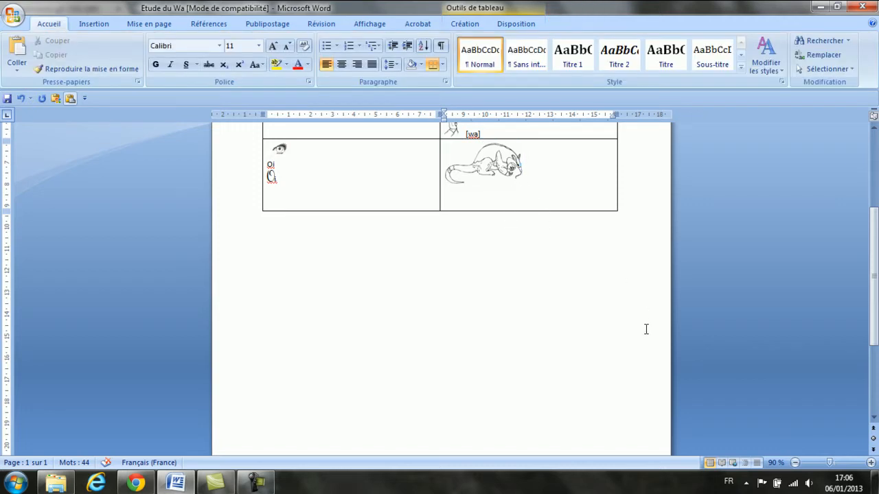
key("Return")
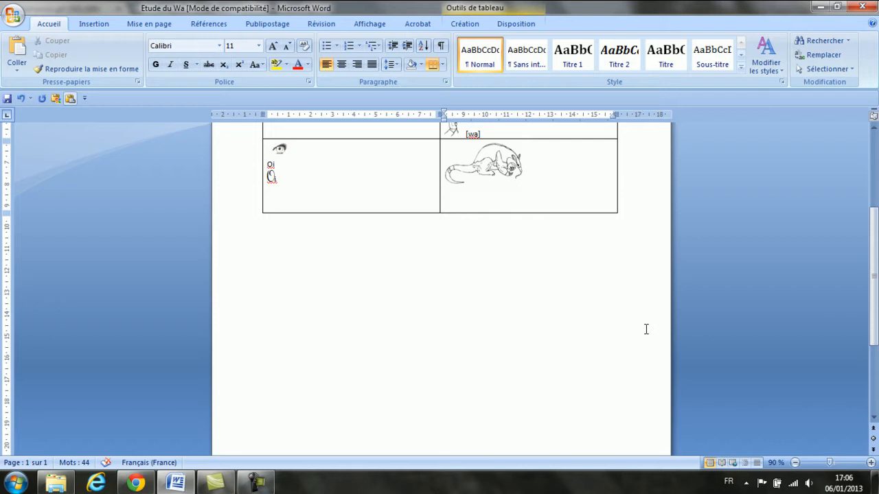
left_click(220, 45)
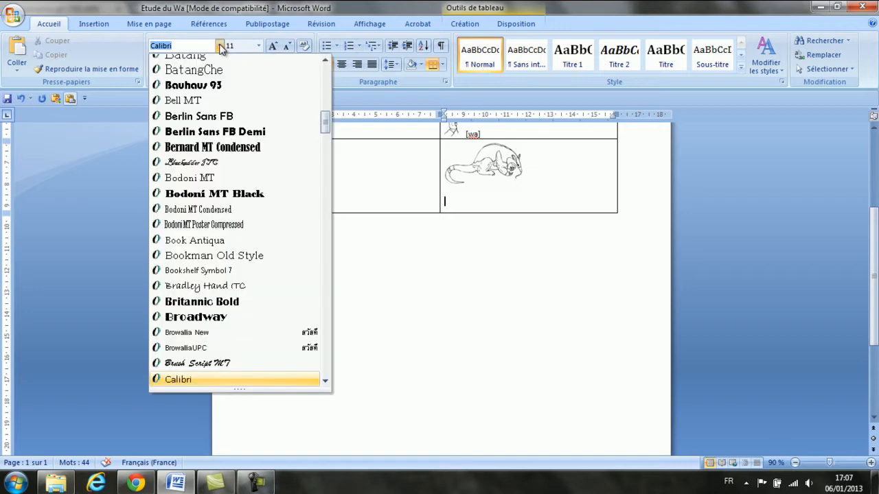
left_click_drag(328, 122, 329, 76)
left_click(200, 121)
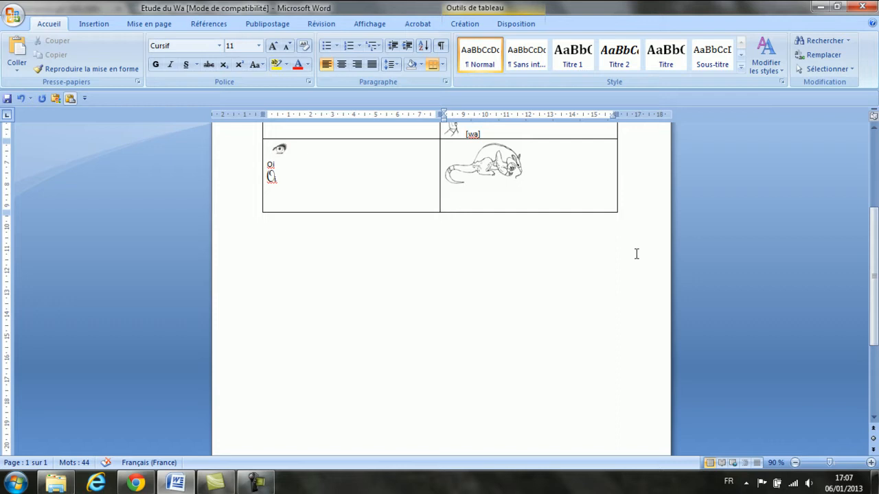
- Write "Un" and "tamanoir" on two separate lines below the anteater picture, undoing the automatic capital of the second word
type("un")
key("Return")
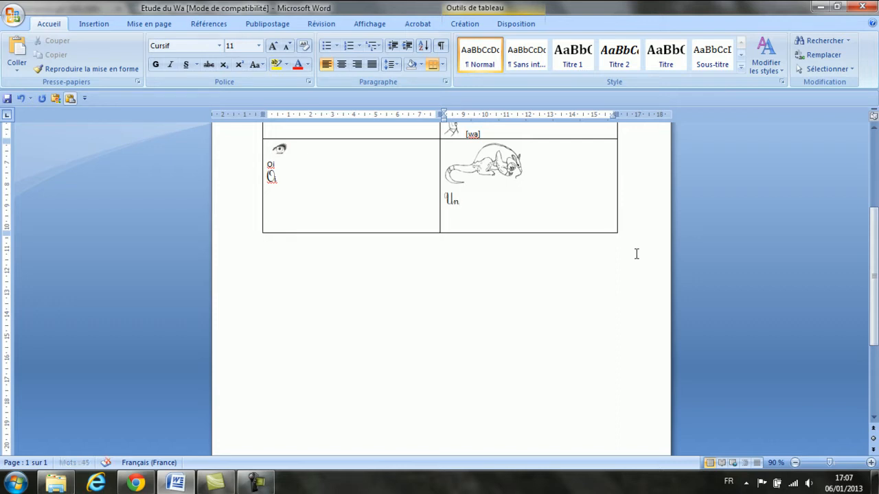
type("tamanoir")
key("ctrl+z")
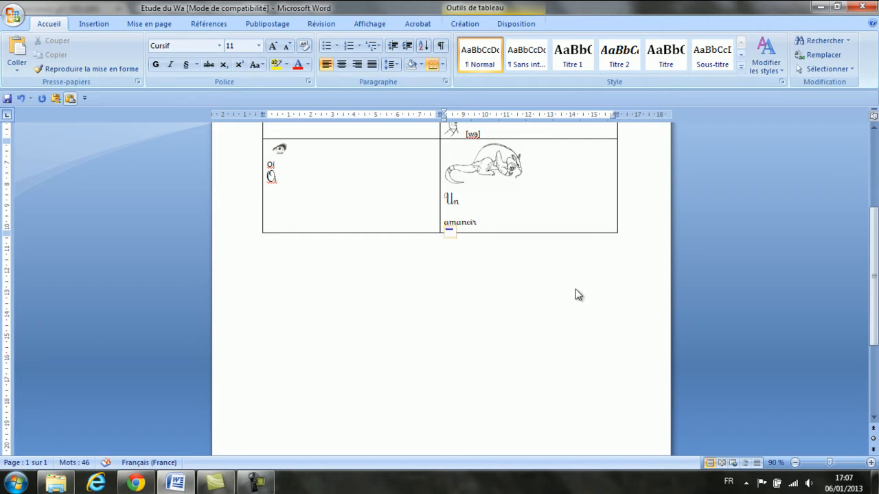